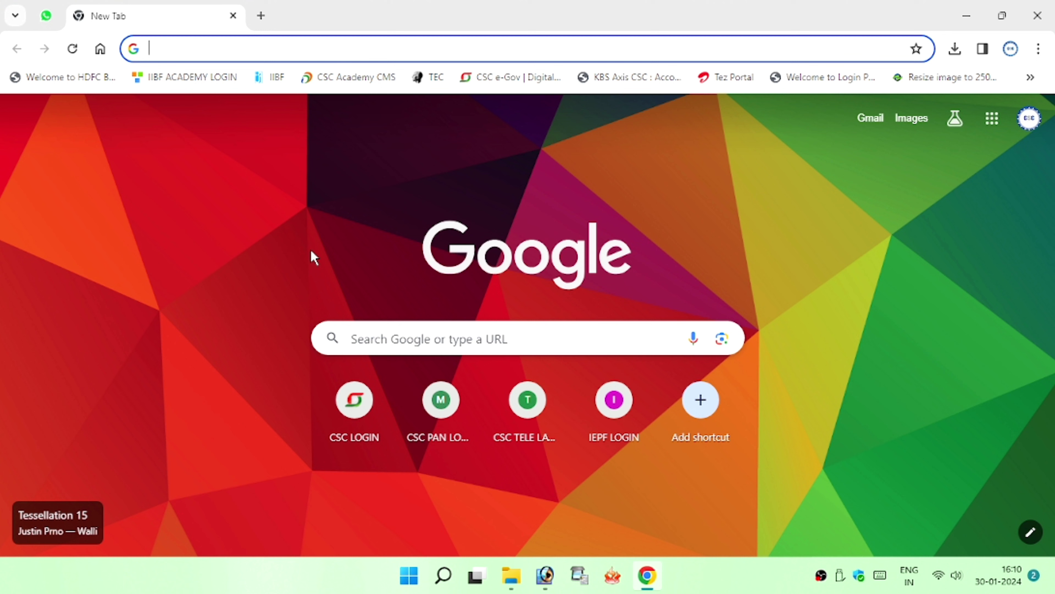
Open the CSC e-Gov Digital Seva portal from the address bar and try Apply > New Registration
{"action": "type", "text": "CSC pan card"}
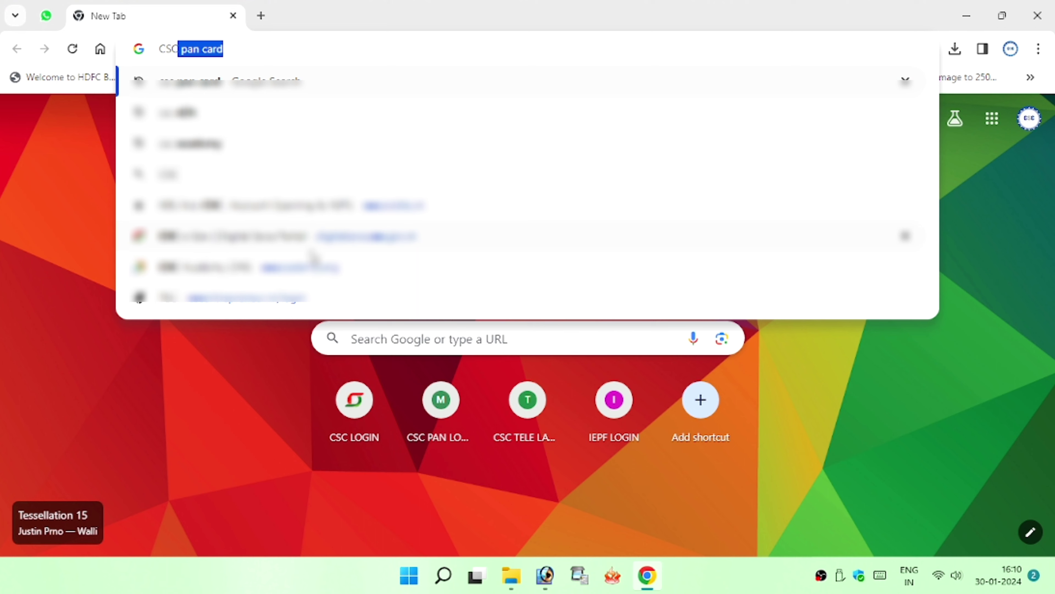
{"action": "left_click", "coordinate": [311, 245]}
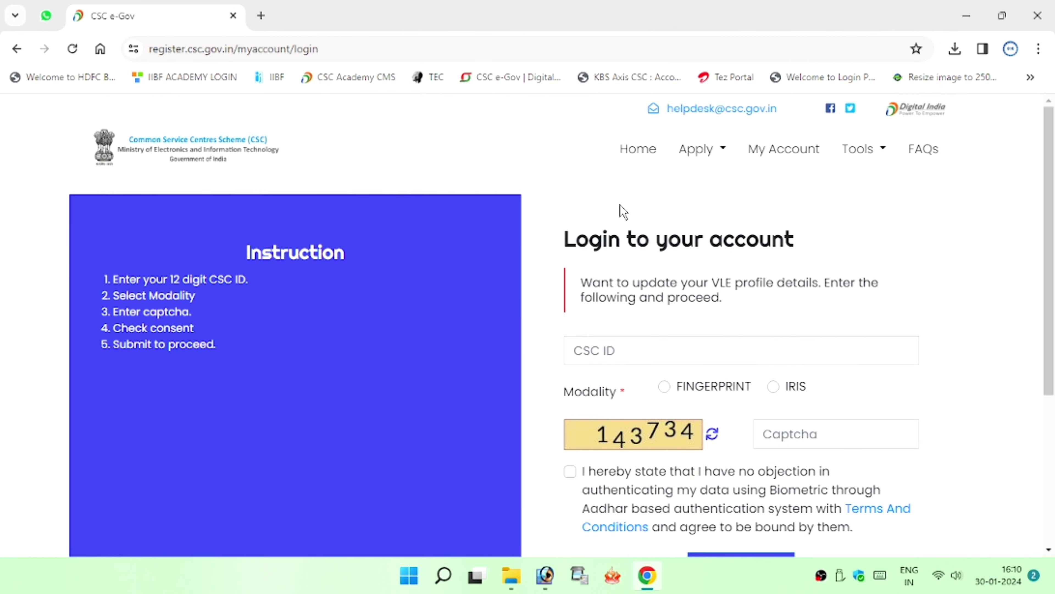
{"action": "left_click", "coordinate": [712, 166]}
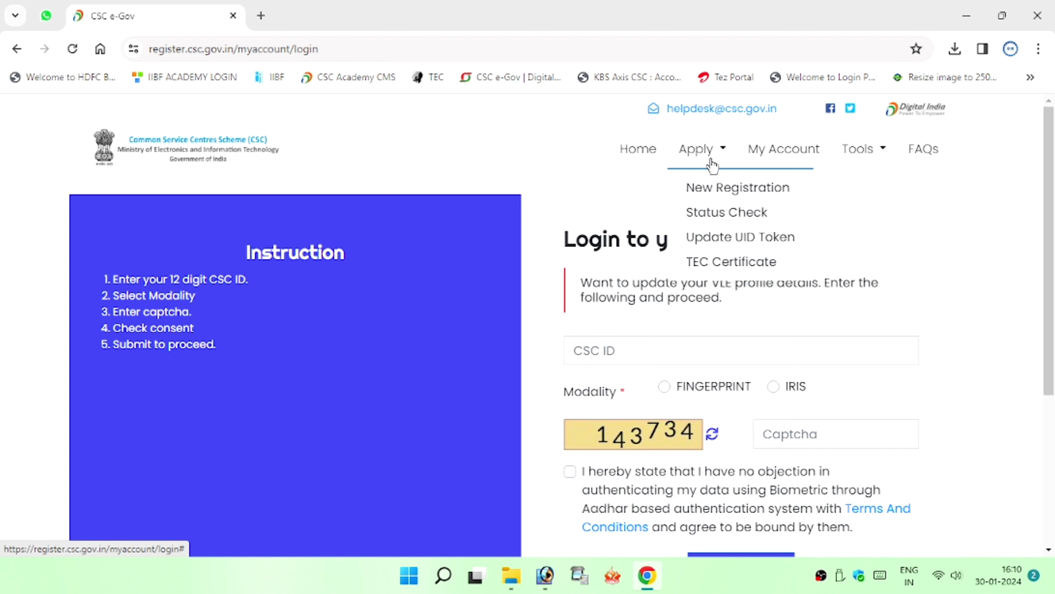
{"action": "left_click", "coordinate": [720, 188]}
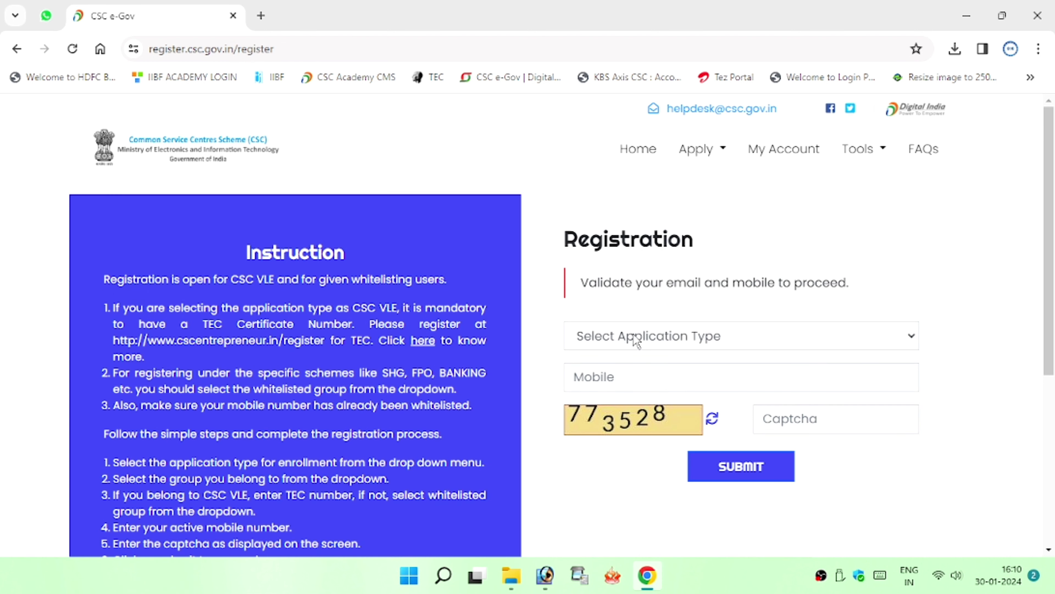
Look over the application type list without choosing, then return to the portal home page
{"action": "left_click", "coordinate": [637, 342]}
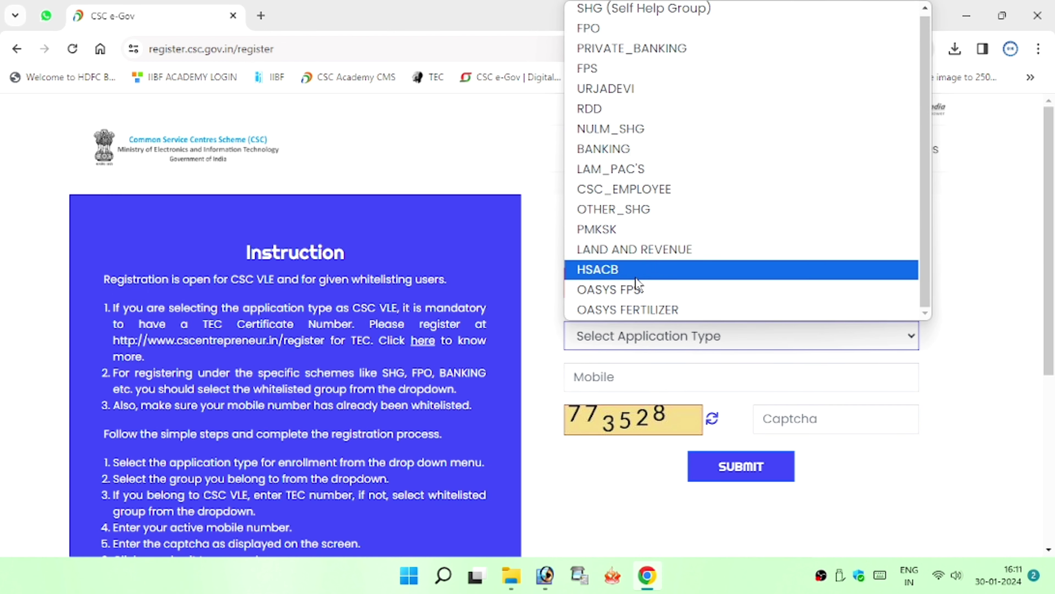
{"action": "left_click", "coordinate": [548, 179]}
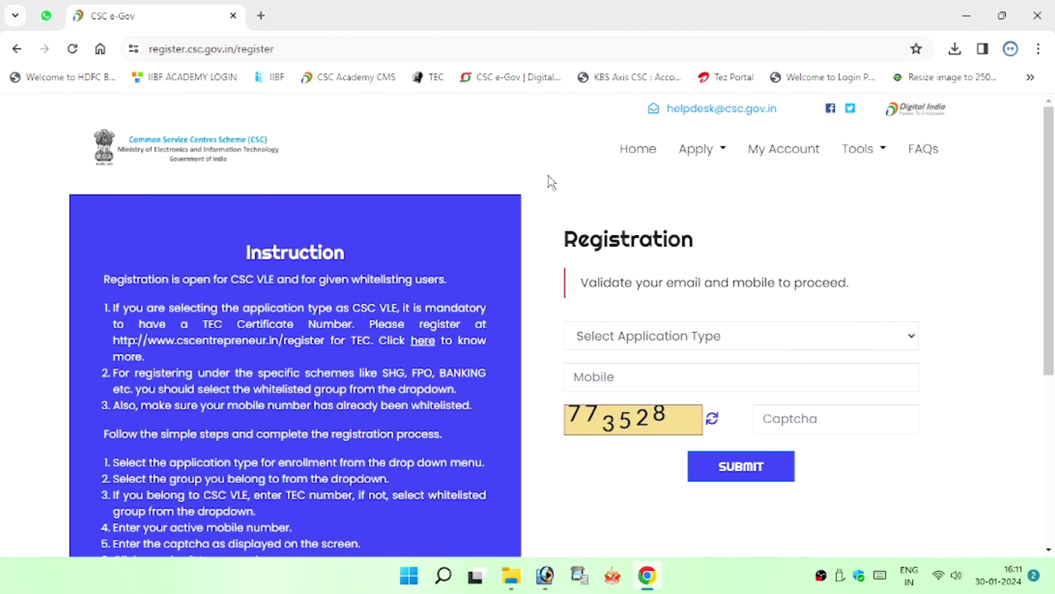
{"action": "left_click", "coordinate": [624, 155]}
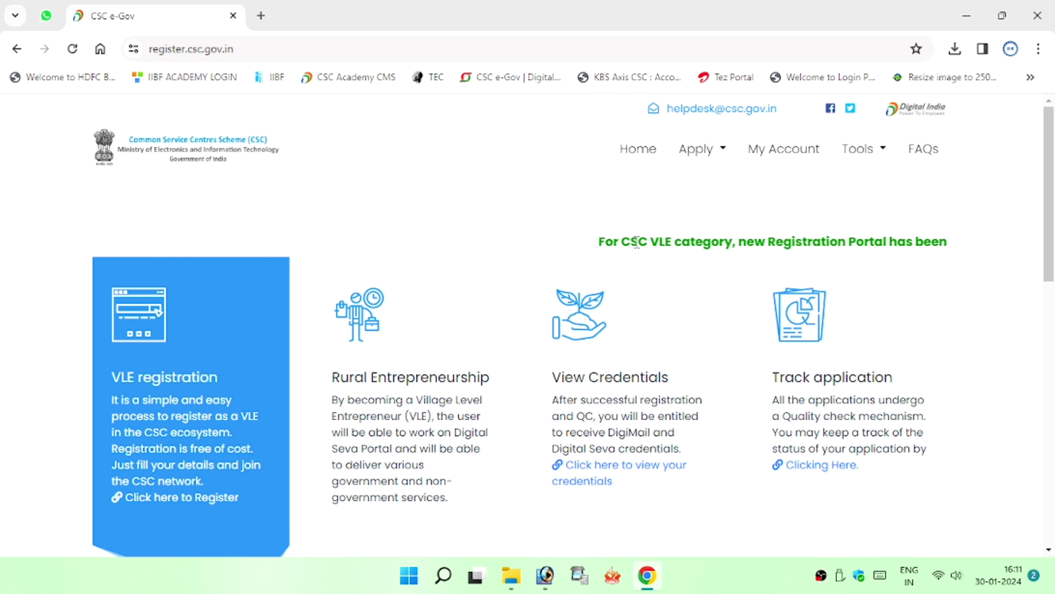
Follow the green notice's cscregister link and start VLE registration with Get Started
{"action": "triple_click", "coordinate": [615, 243]}
{"action": "left_click", "coordinate": [615, 244]}
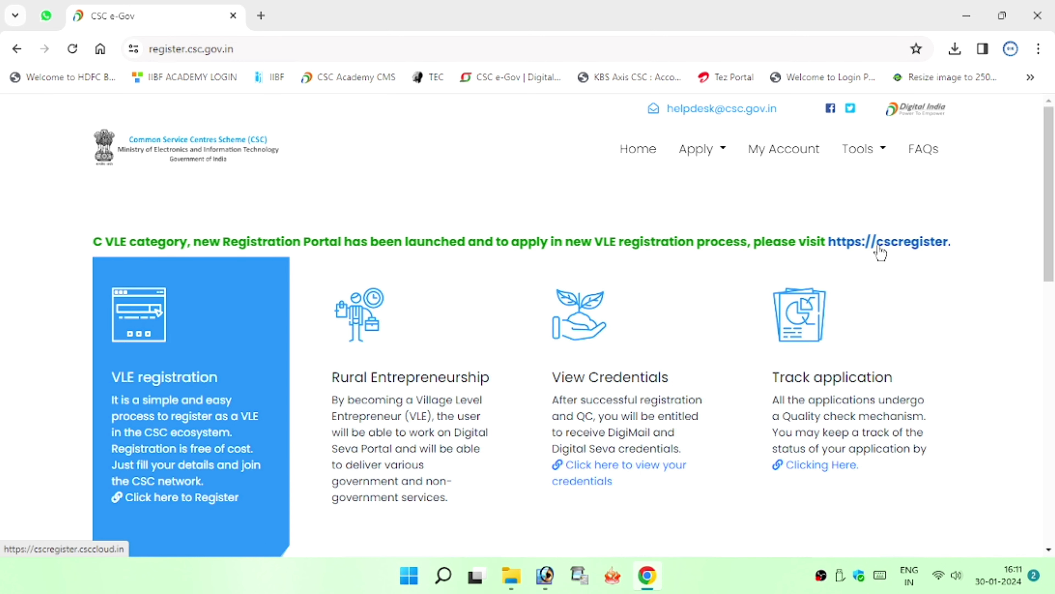
{"action": "left_click", "coordinate": [880, 252]}
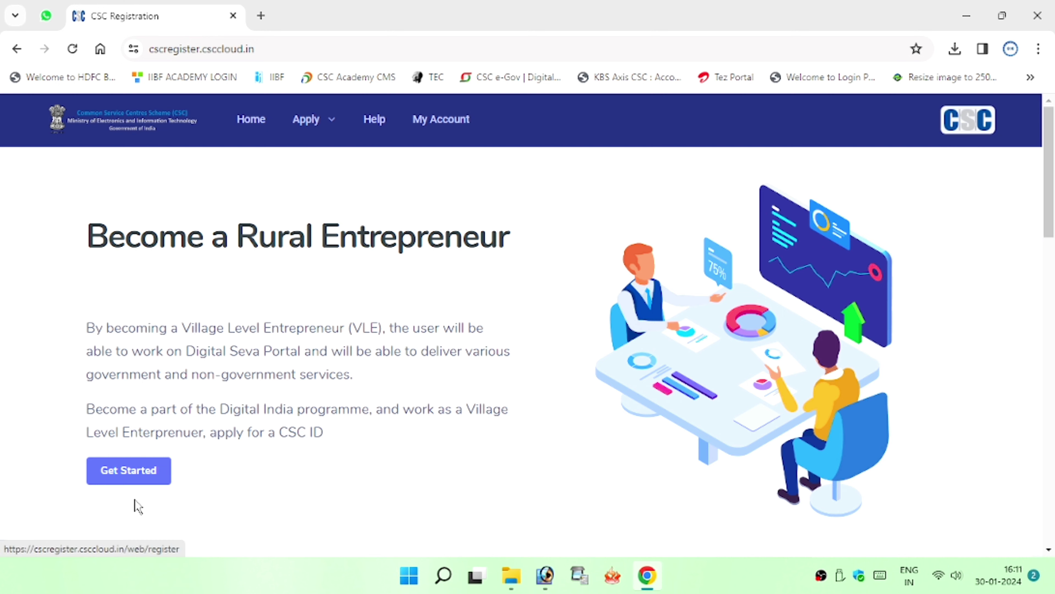
{"action": "left_click", "coordinate": [140, 482]}
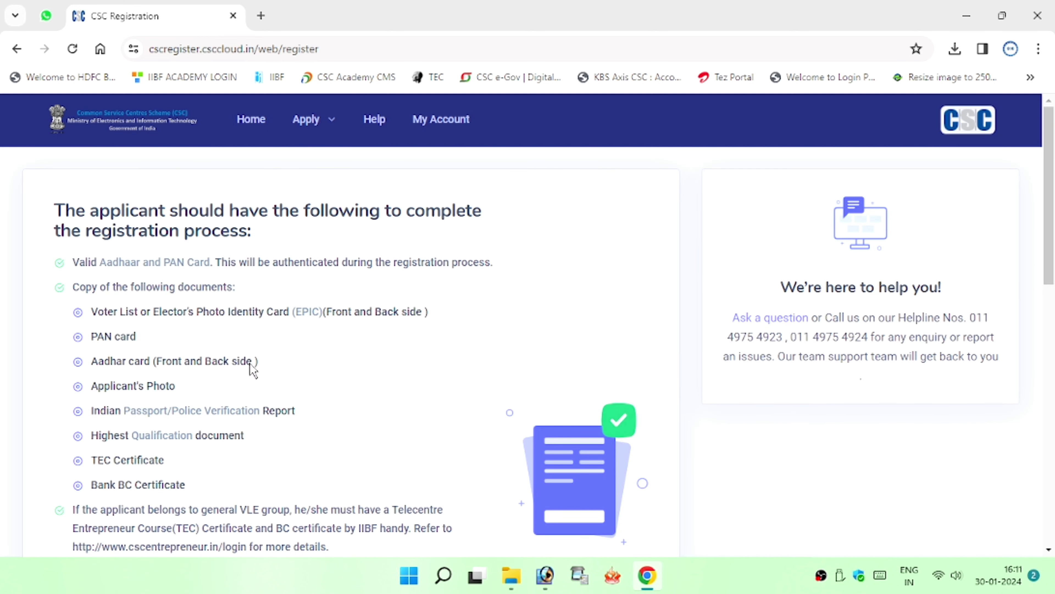
{"action": "scroll", "coordinate": [252, 364], "scroll_direction": "down", "scroll_amount": 2}
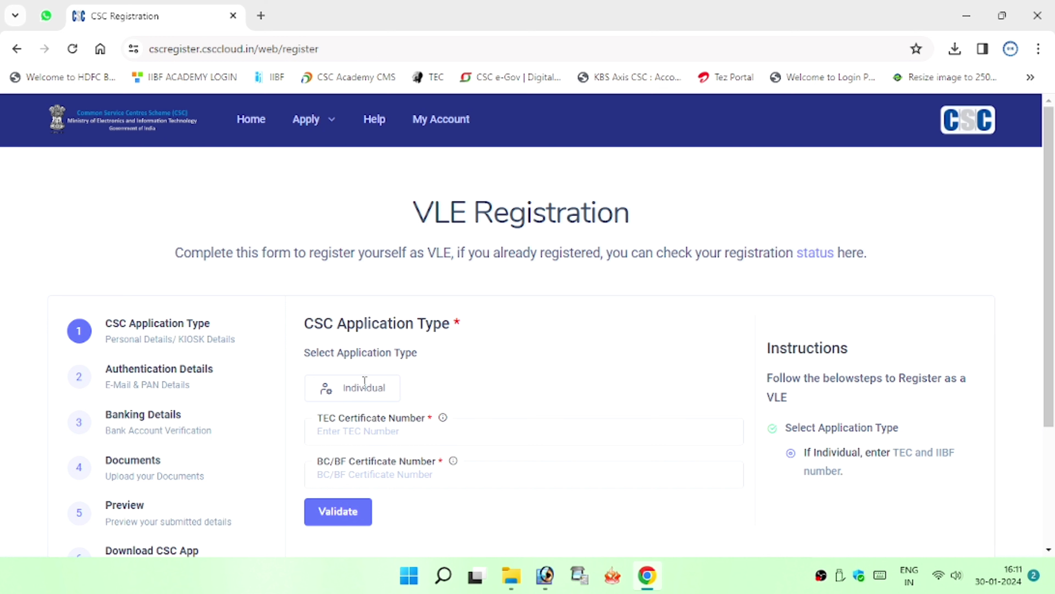
Choose Individual, enter the TEC and BC/BF certificate numbers, and validate them
{"action": "left_click", "coordinate": [360, 393]}
{"action": "left_click", "coordinate": [353, 431]}
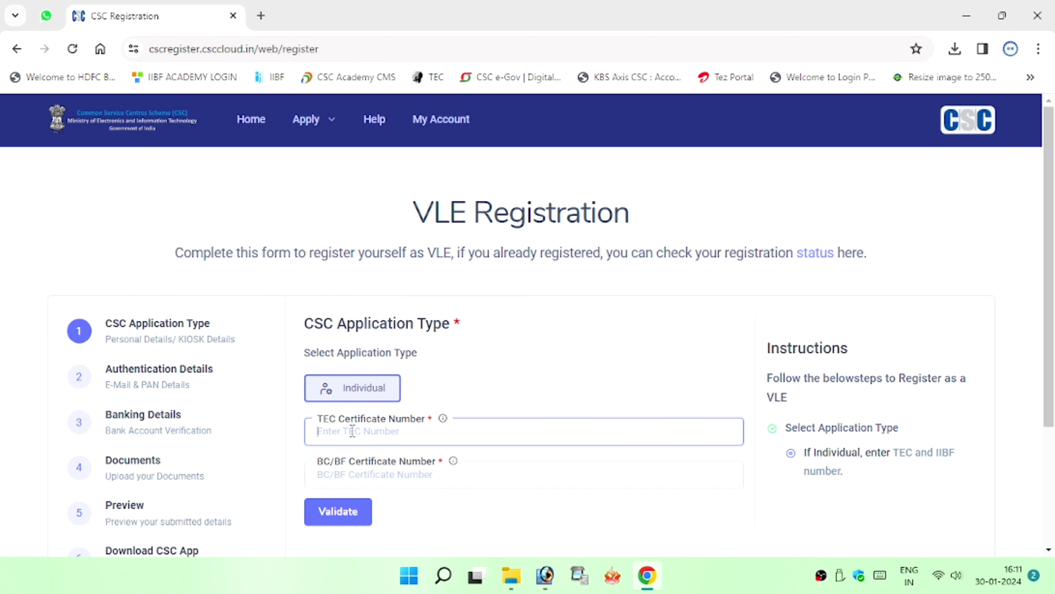
{"action": "scroll", "coordinate": [353, 430], "scroll_direction": "down", "scroll_amount": 3}
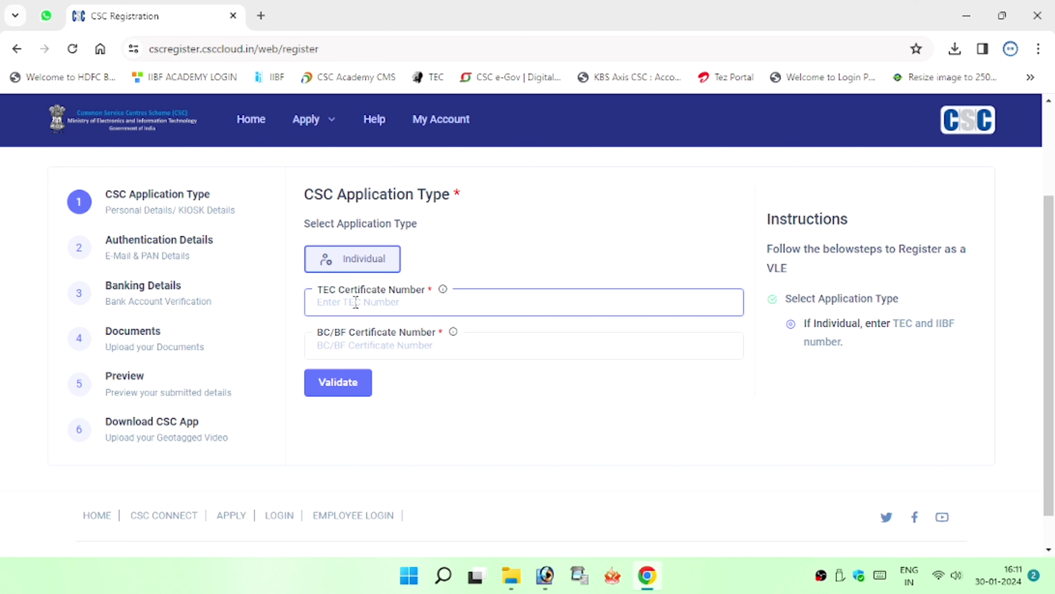
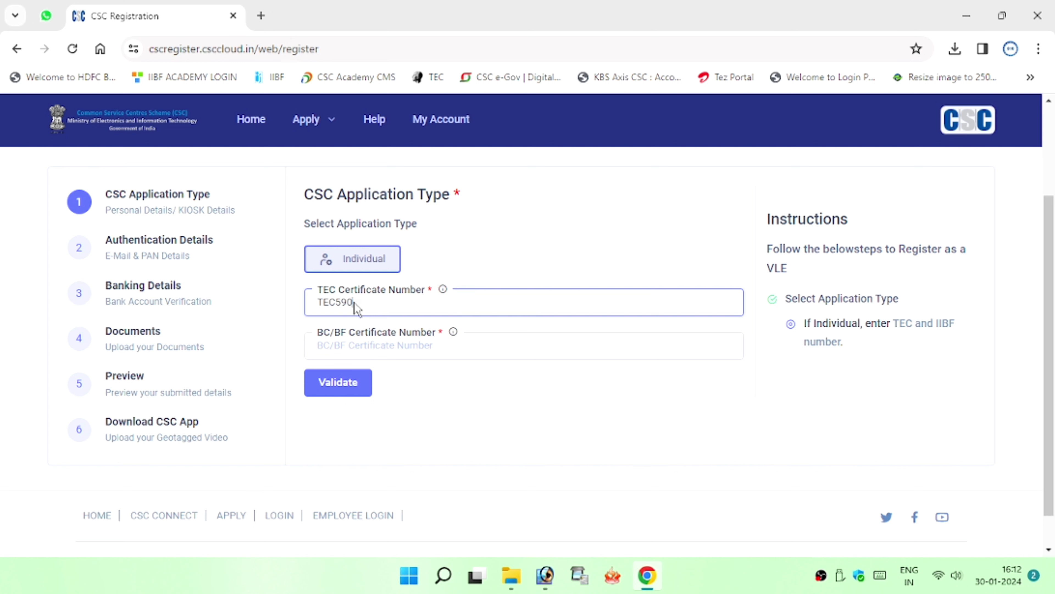
{"action": "left_click", "coordinate": [318, 345]}
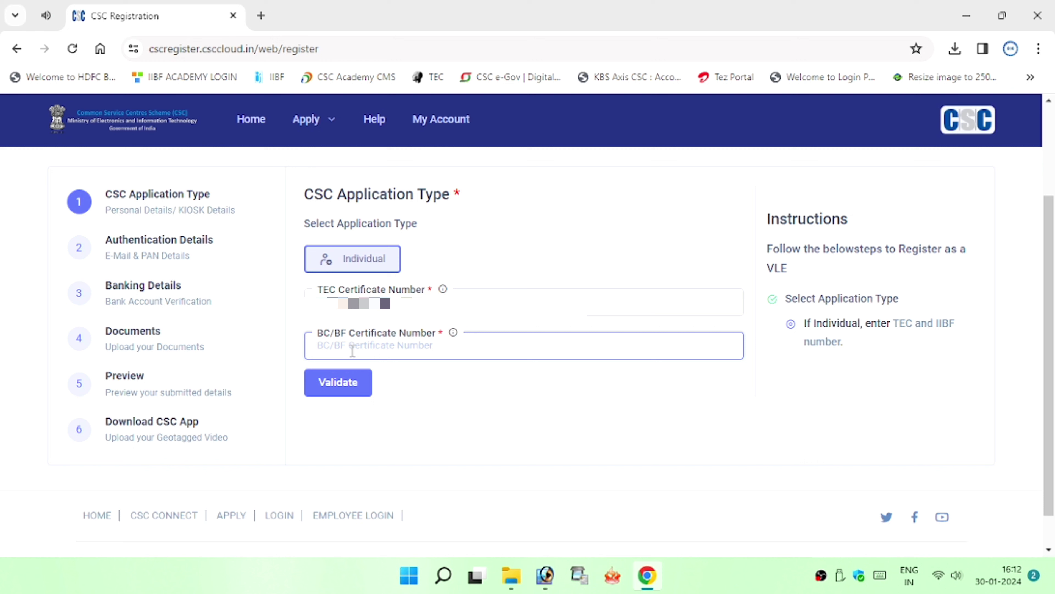
{"action": "key", "text": "ctrl+v"}
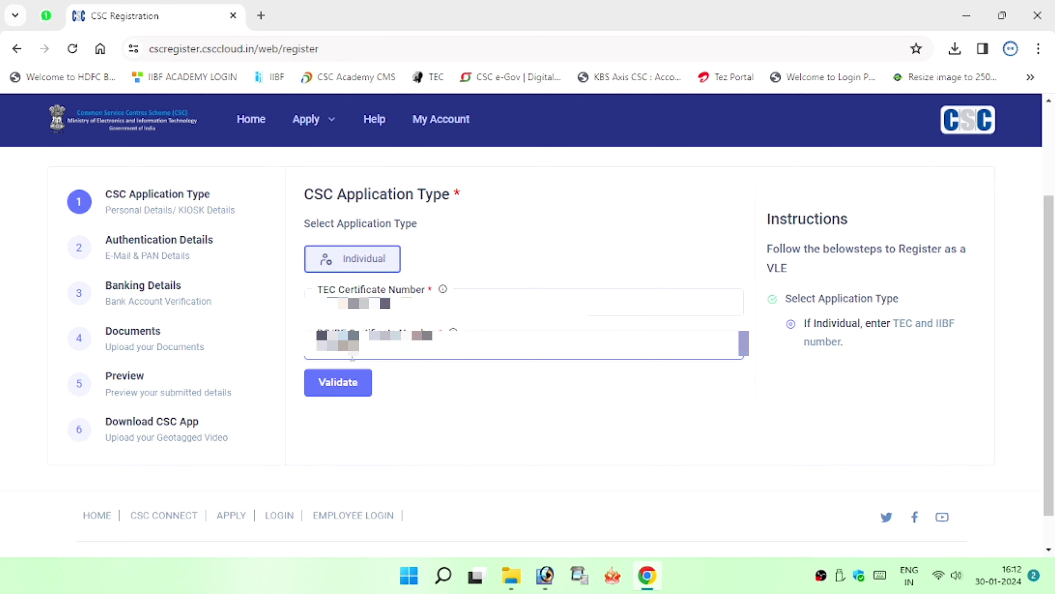
{"action": "left_click", "coordinate": [348, 381]}
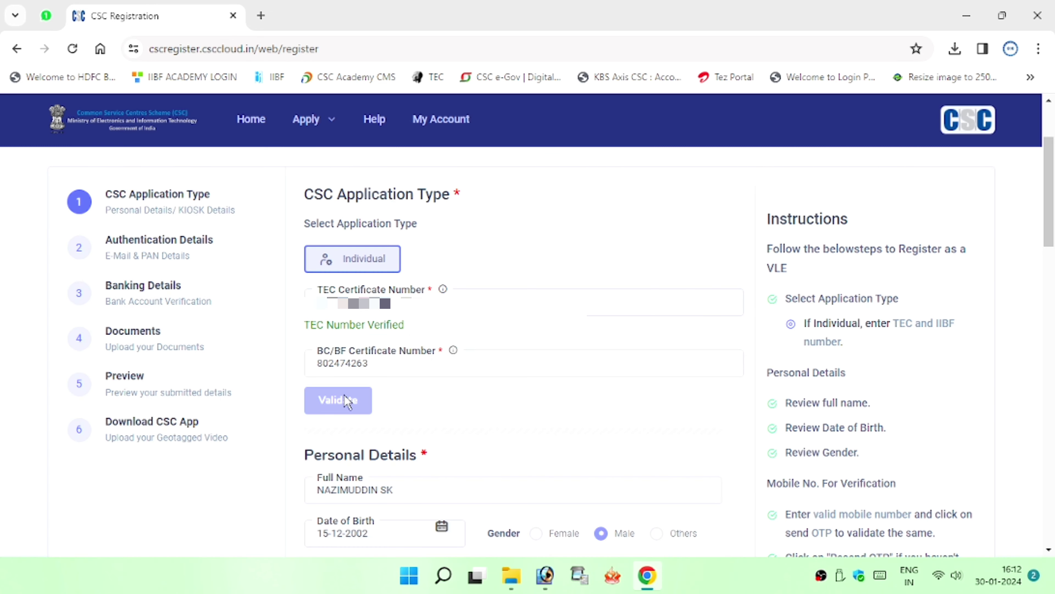
Scroll down to the mobile number field and begin entering the applicant's mobile number
{"action": "scroll", "coordinate": [362, 361], "scroll_direction": "down", "scroll_amount": 5}
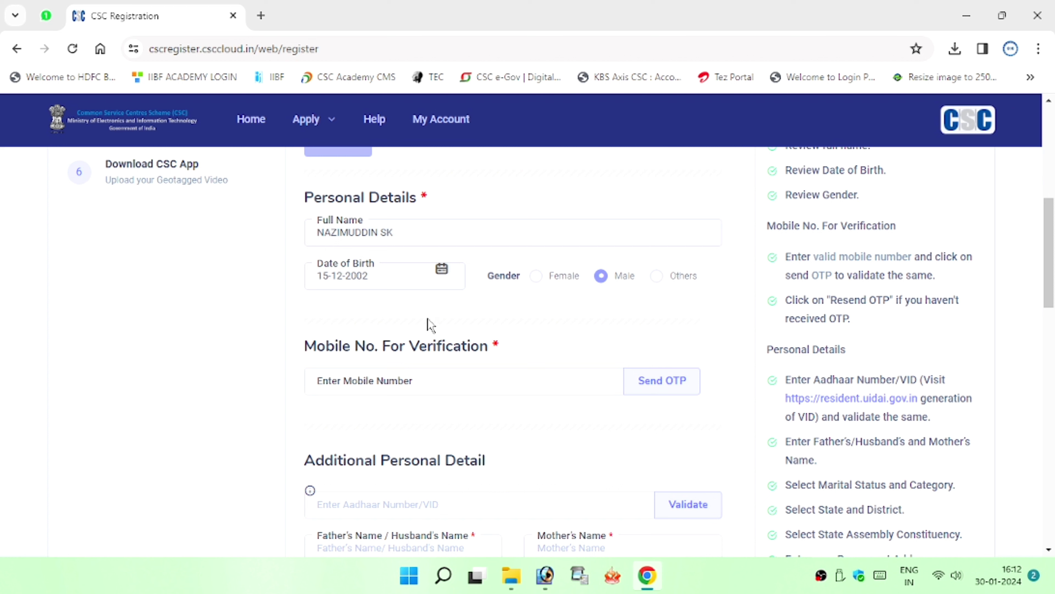
{"action": "left_click", "coordinate": [359, 380]}
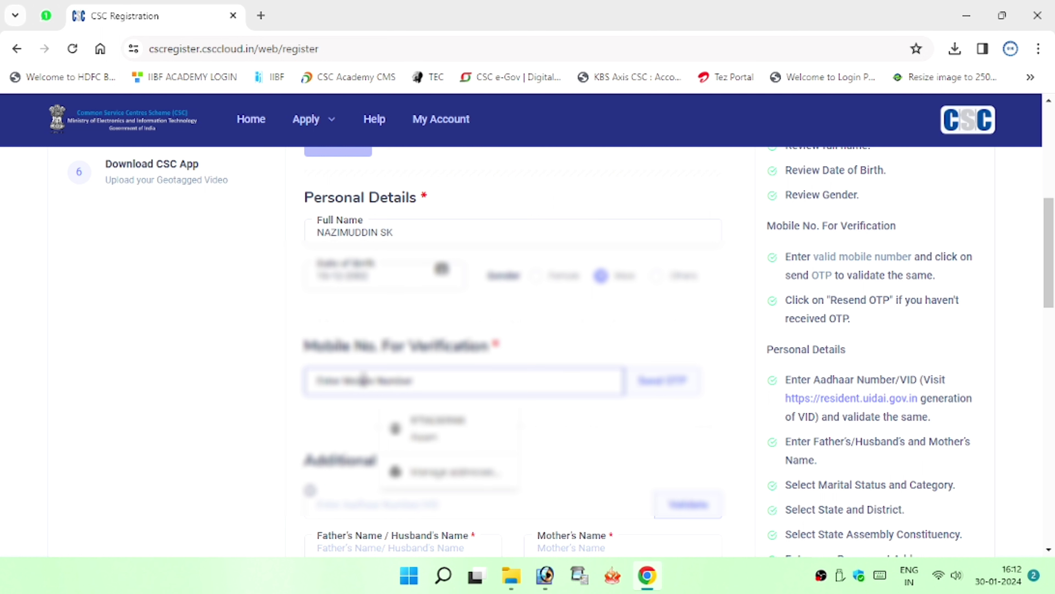
{"action": "scroll", "coordinate": [631, 380], "scroll_direction": "down", "scroll_amount": 2}
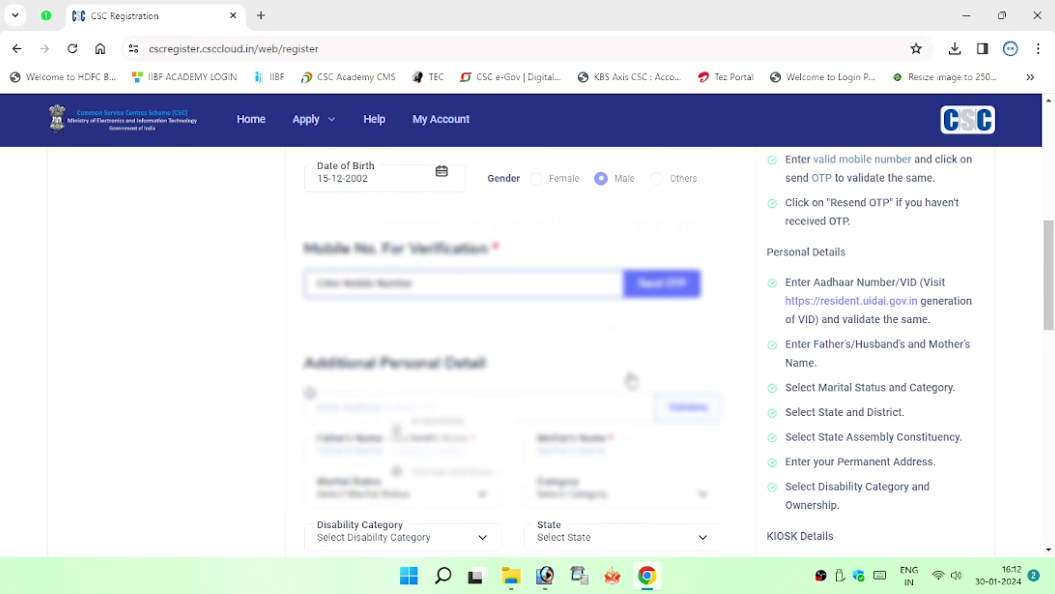
{"action": "left_click", "coordinate": [394, 258]}
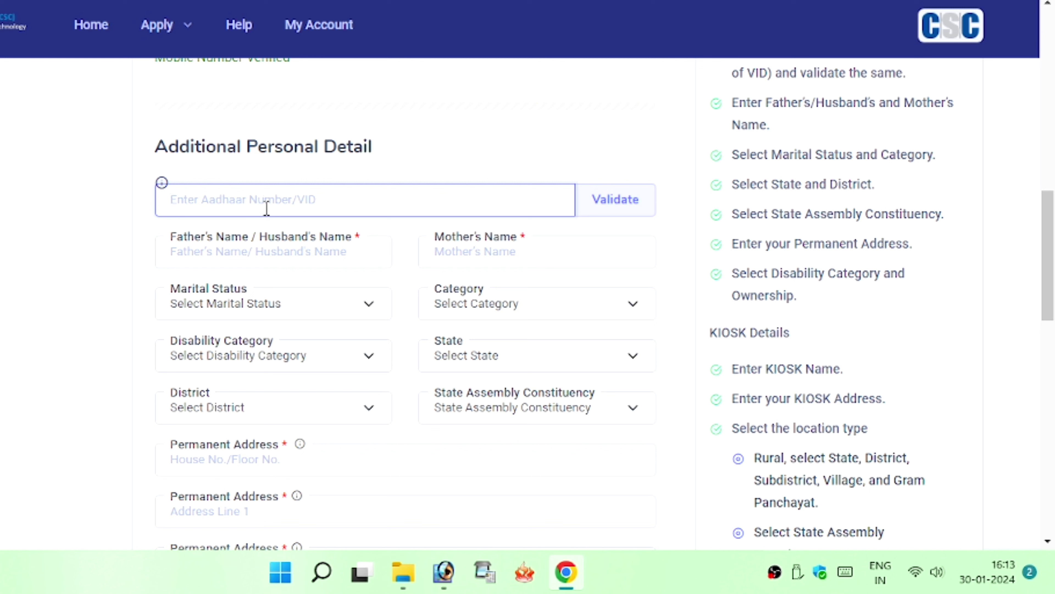
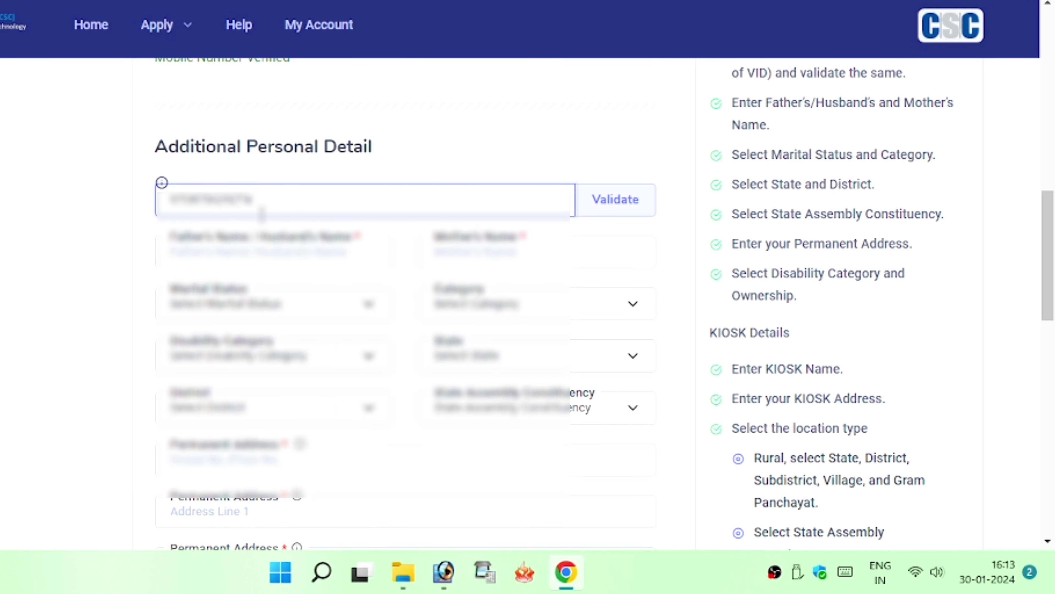
Enter the Aadhaar number, the father's name (corrected with a suffix) and the mother's name
{"action": "left_click", "coordinate": [235, 260]}
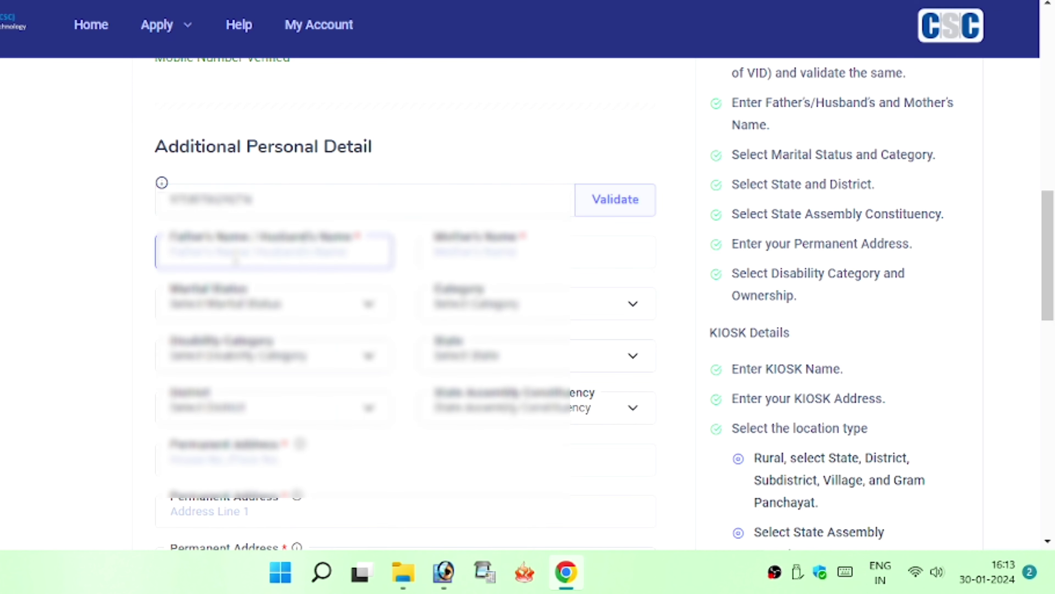
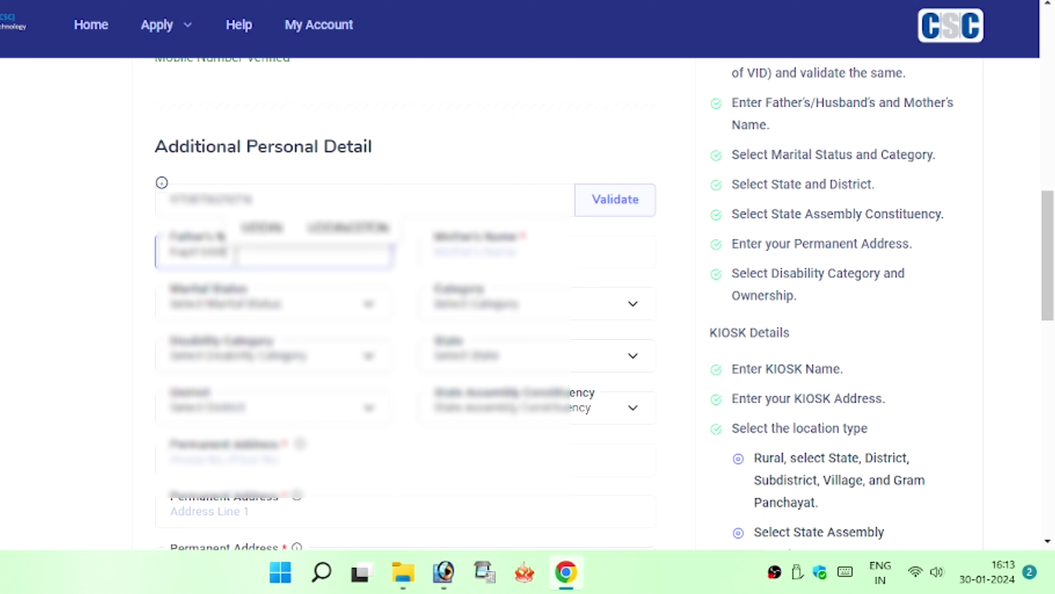
{"action": "key", "text": "Tab"}
{"action": "left_click", "coordinate": [235, 256]}
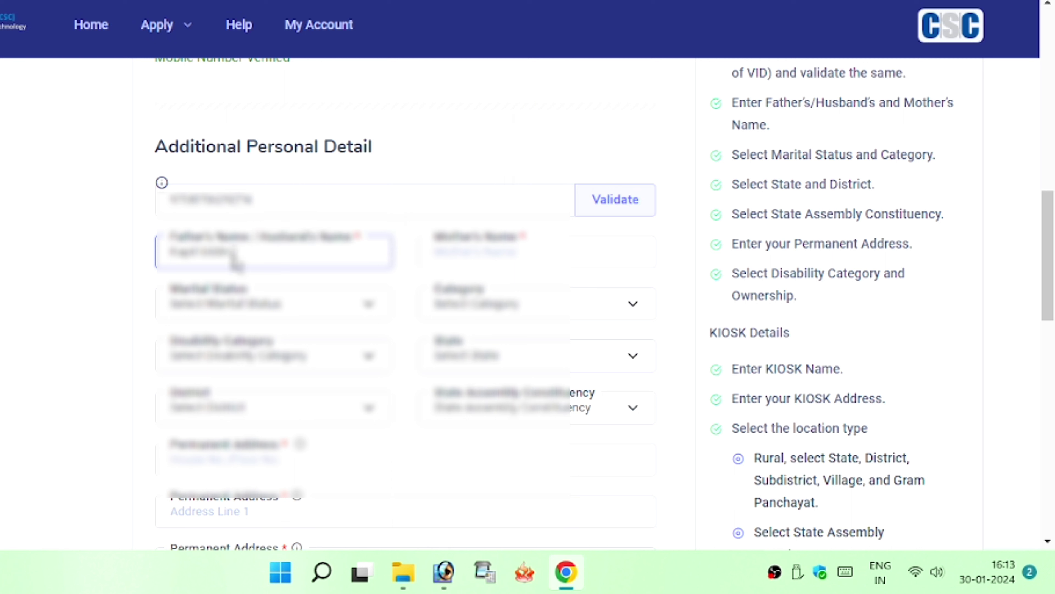
{"action": "type", "text": "ji"}
{"action": "key", "text": "Tab"}
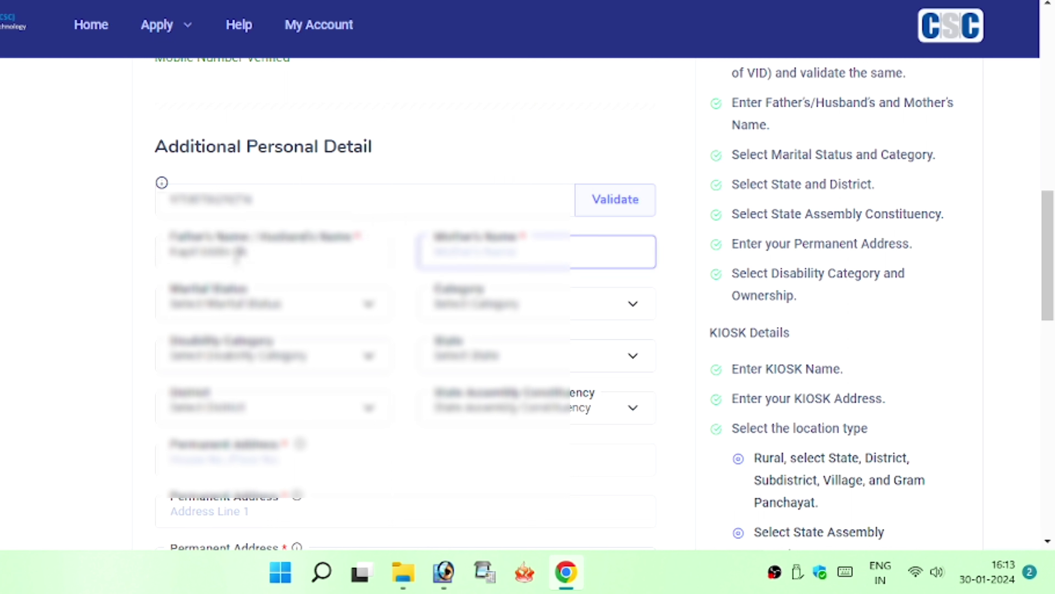
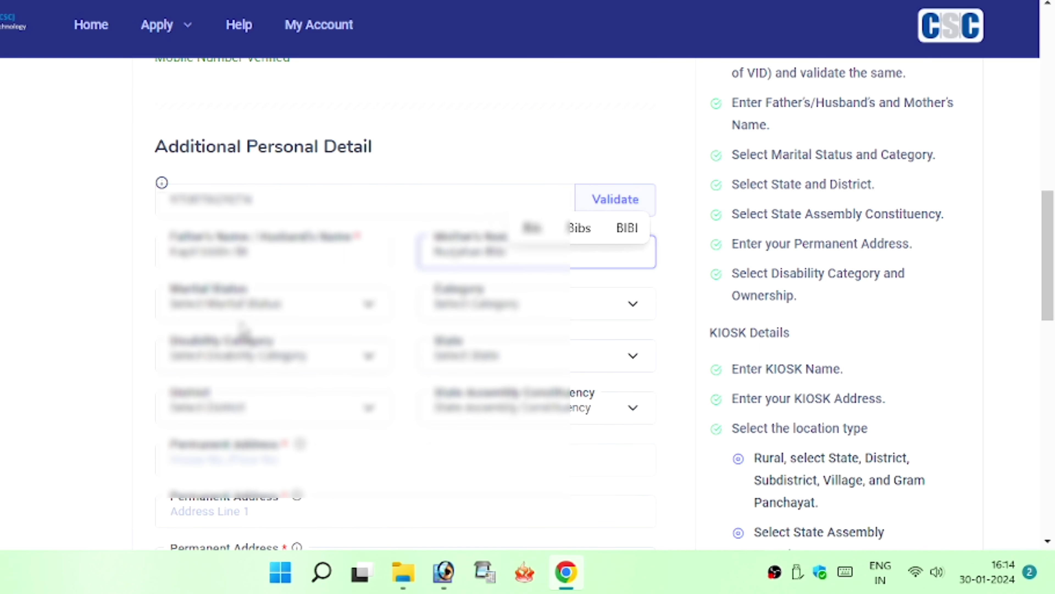
{"action": "left_click", "coordinate": [250, 310]}
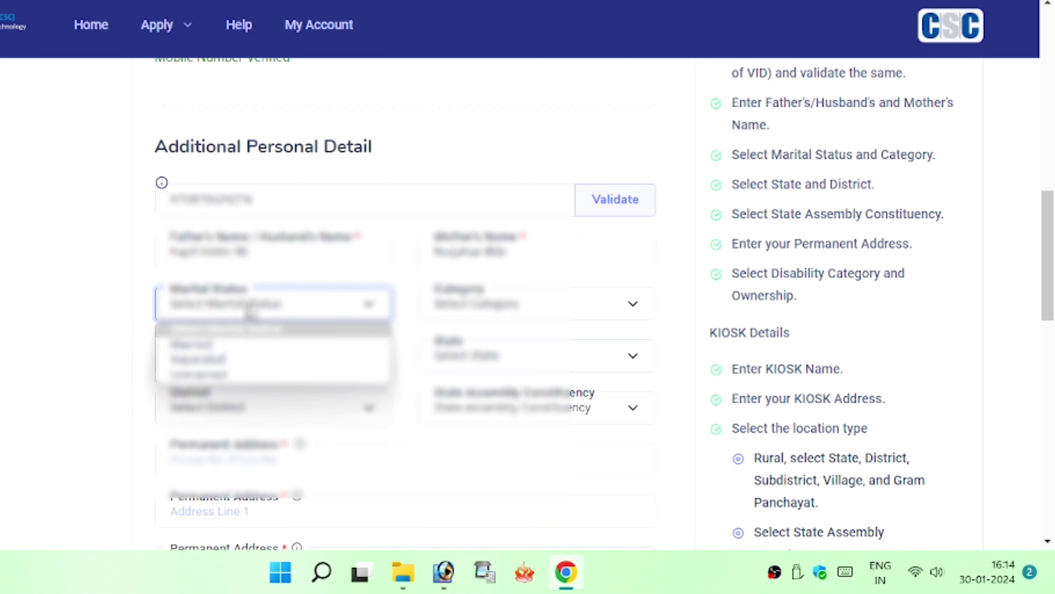
Set marital status Unmarried, category General, Non Physically Impaired, and state Assam
{"action": "left_click", "coordinate": [199, 374]}
{"action": "left_click", "coordinate": [477, 306]}
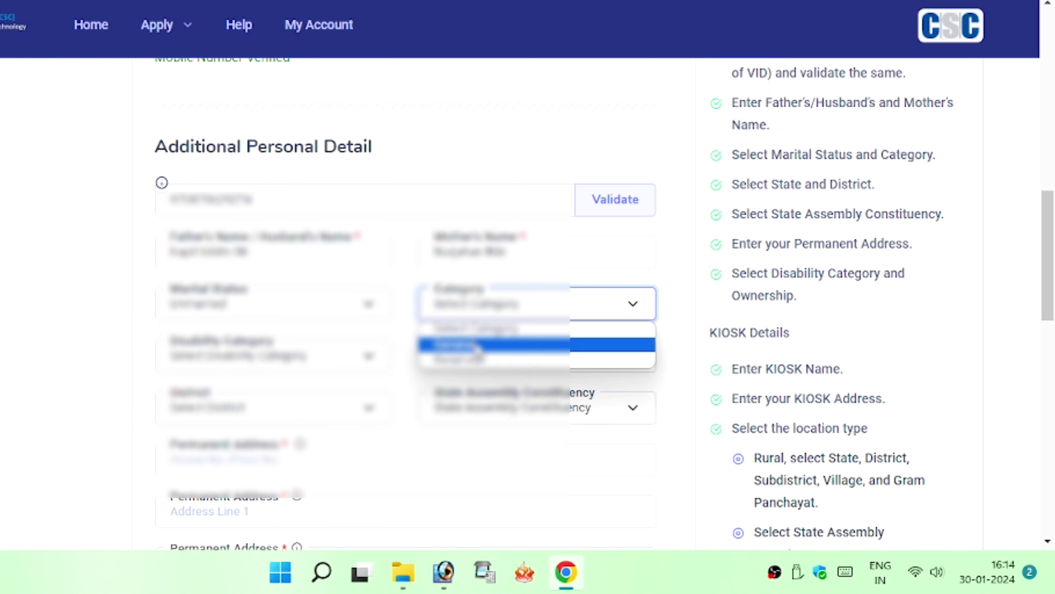
{"action": "left_click", "coordinate": [478, 345]}
{"action": "left_click", "coordinate": [275, 358]}
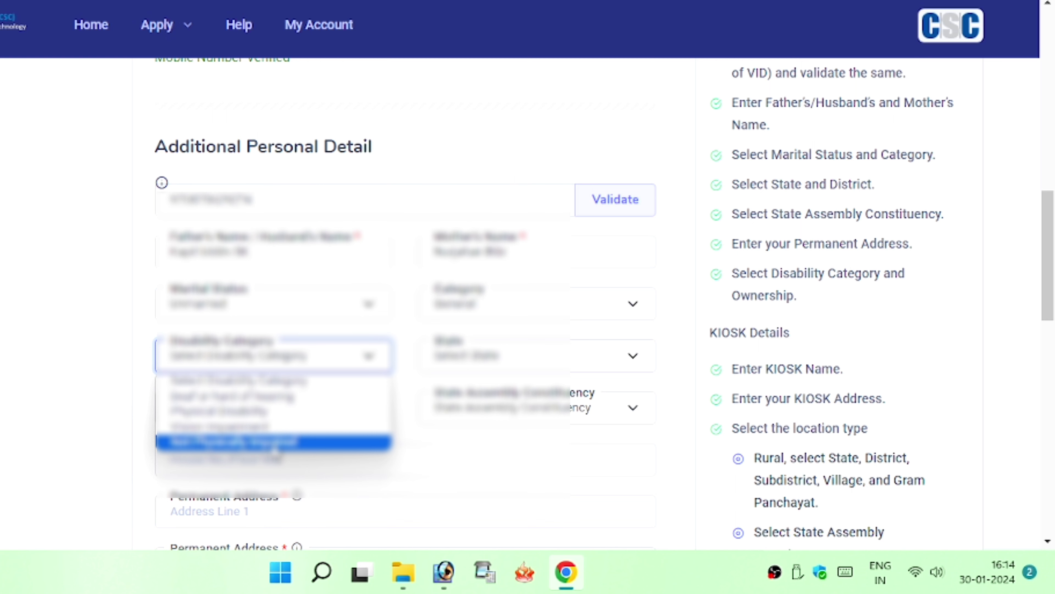
{"action": "left_click", "coordinate": [283, 441]}
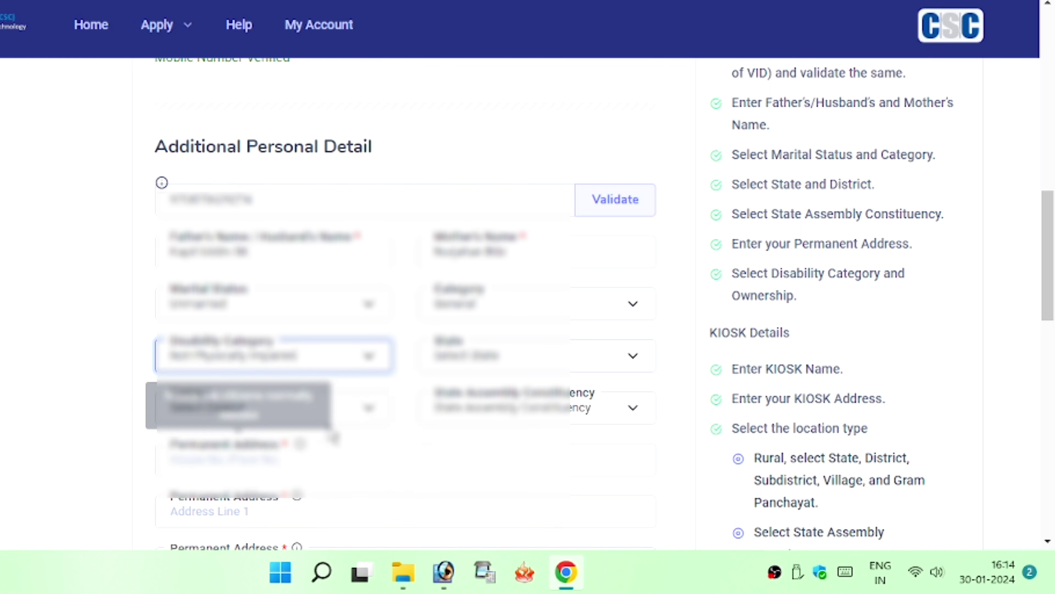
{"action": "left_click", "coordinate": [461, 357]}
{"action": "left_click", "coordinate": [490, 99]}
Choose Kokrajhar as the district and pick its State Assembly Constituency
{"action": "scroll", "coordinate": [337, 341], "scroll_direction": "down", "scroll_amount": 3}
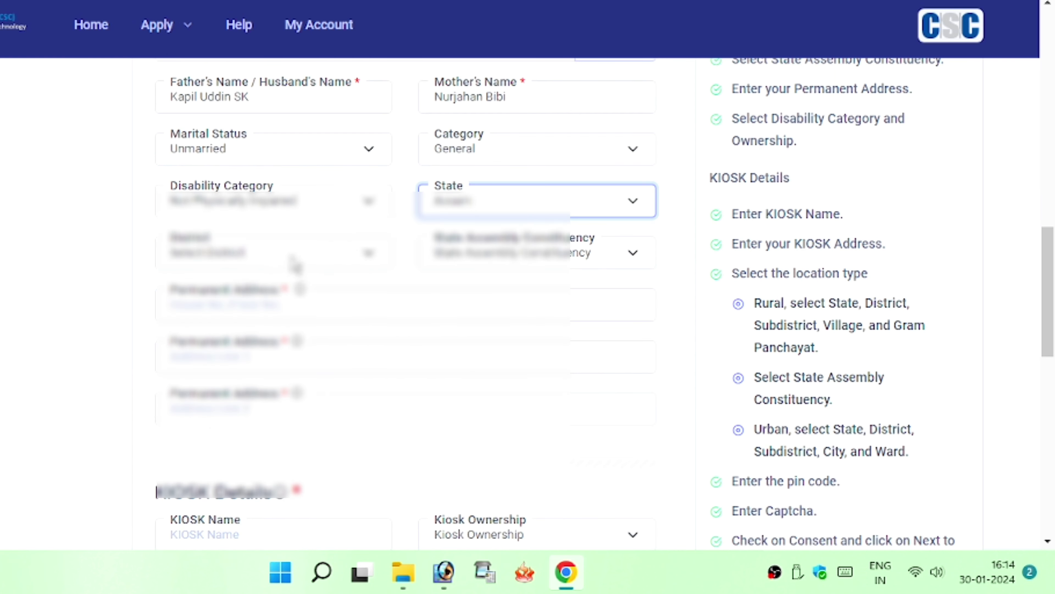
{"action": "left_click", "coordinate": [295, 264]}
{"action": "key", "text": "k"}
{"action": "key", "text": "Down"}
{"action": "key", "text": "Down"}
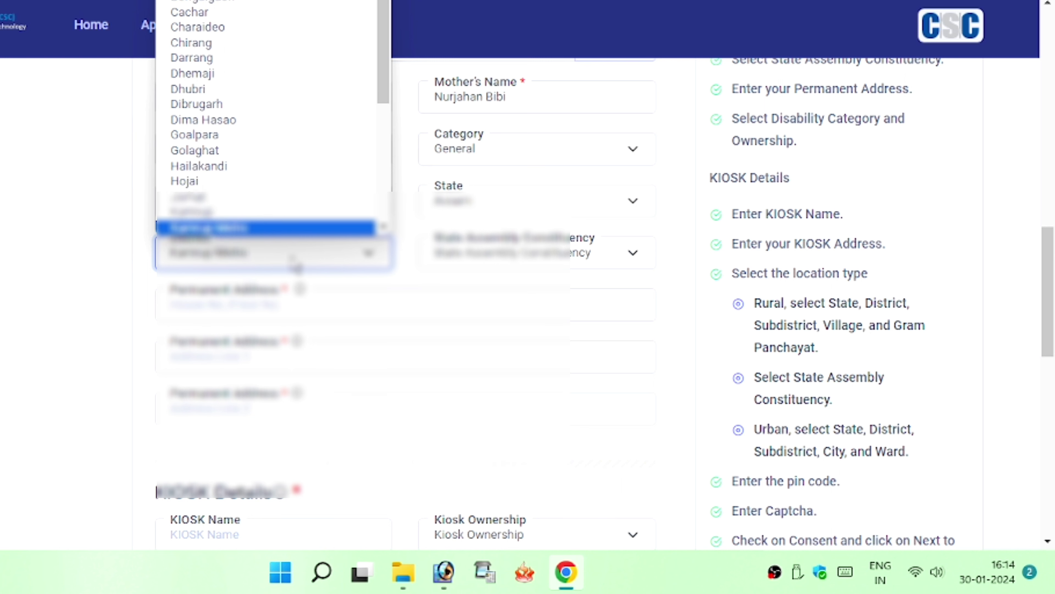
{"action": "key", "text": "Down"}
{"action": "key", "text": "Down"}
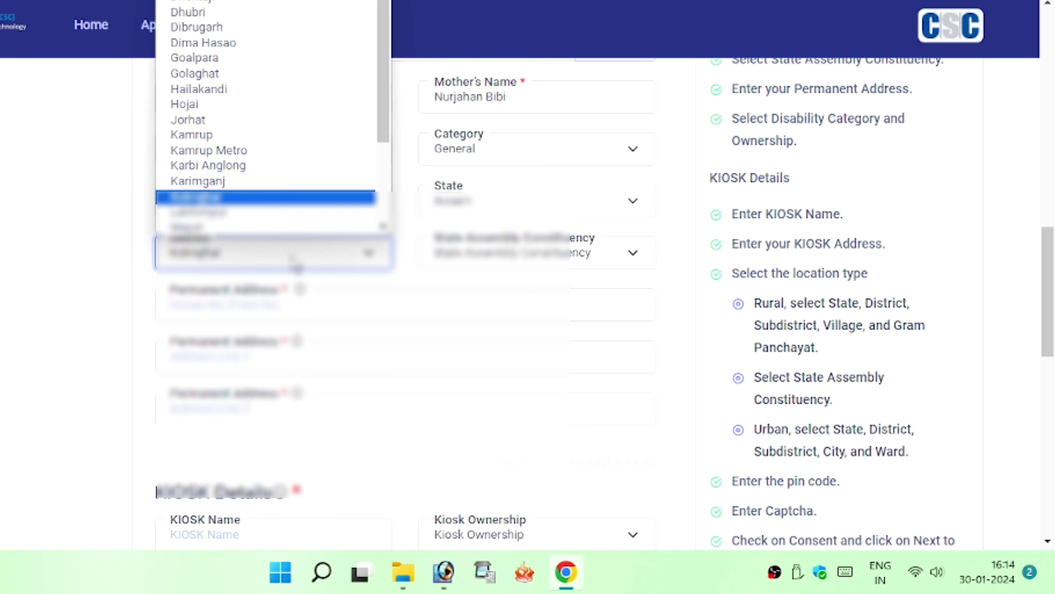
{"action": "key", "text": "Return"}
{"action": "left_click", "coordinate": [500, 263]}
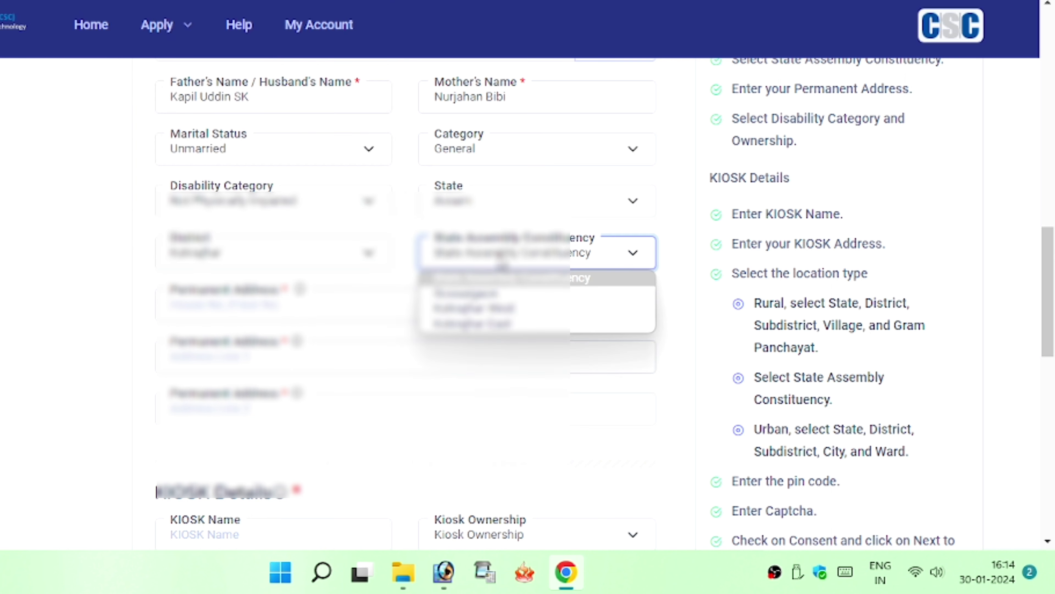
{"action": "left_click", "coordinate": [505, 325]}
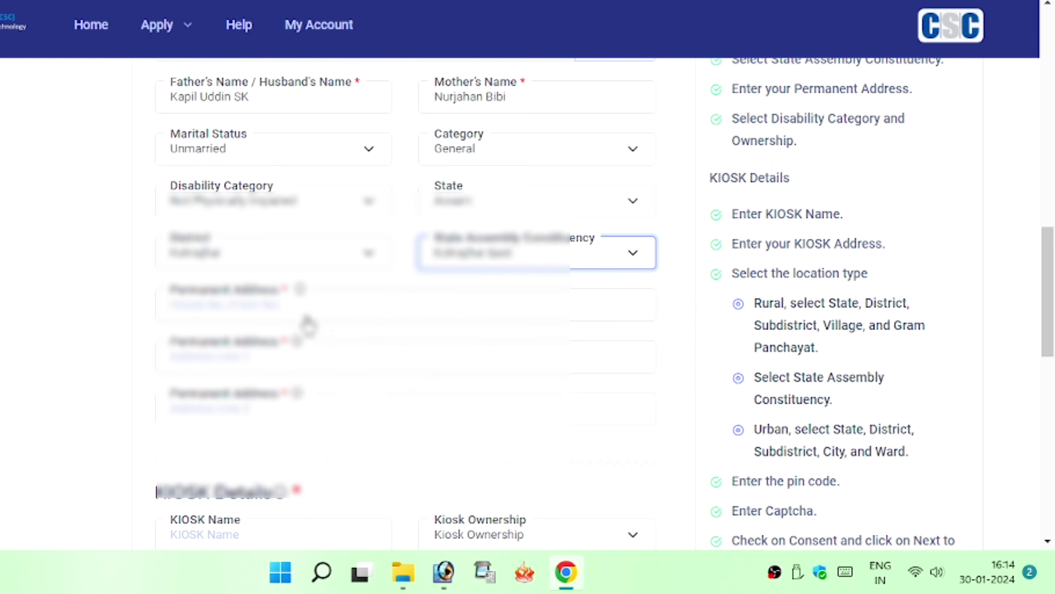
{"action": "left_click", "coordinate": [302, 305]}
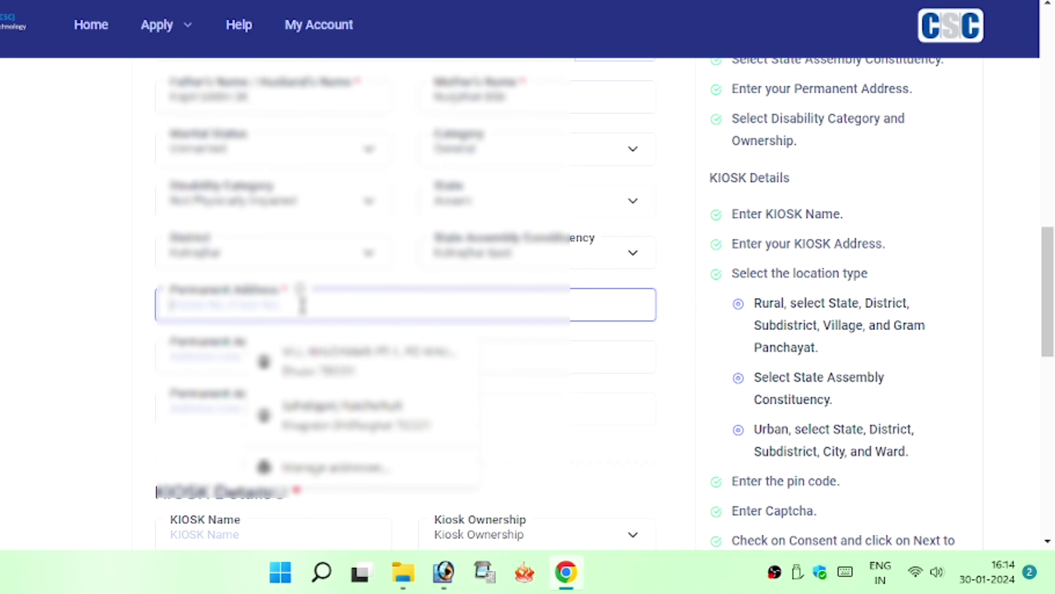
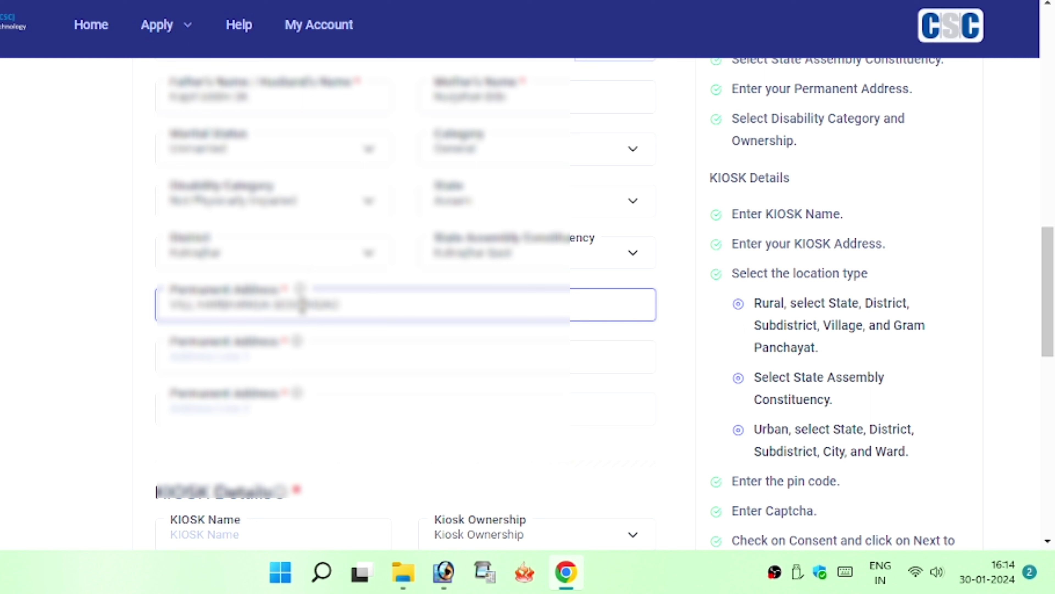
Enter the village address in line 1 and copy it into line 2 with the post office appended
{"action": "left_click", "coordinate": [245, 361]}
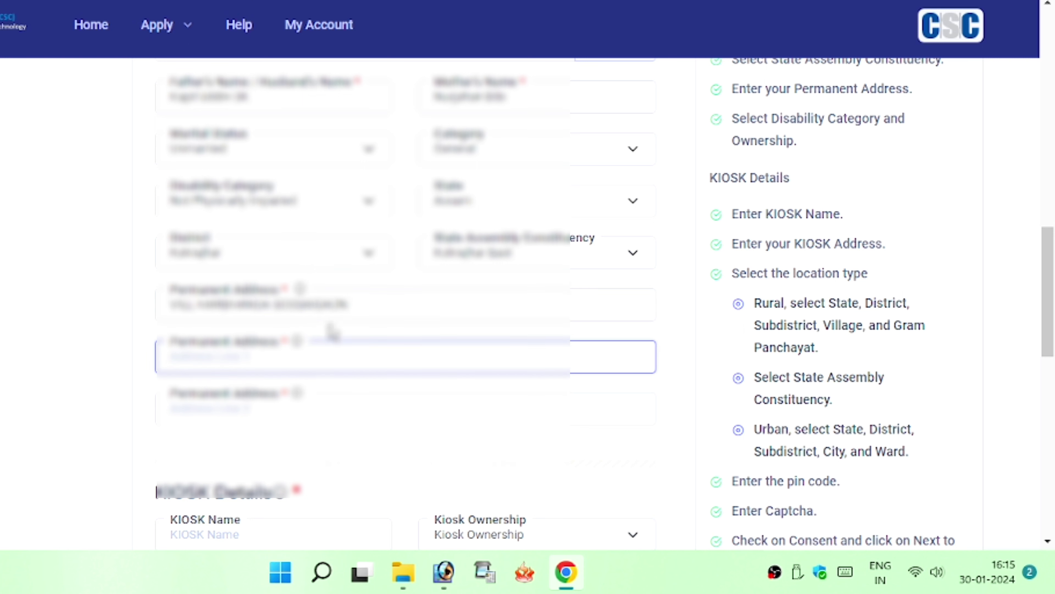
{"action": "triple_click", "coordinate": [377, 303]}
{"action": "left_click", "coordinate": [252, 357]}
{"action": "key", "text": "ctrl+v"}
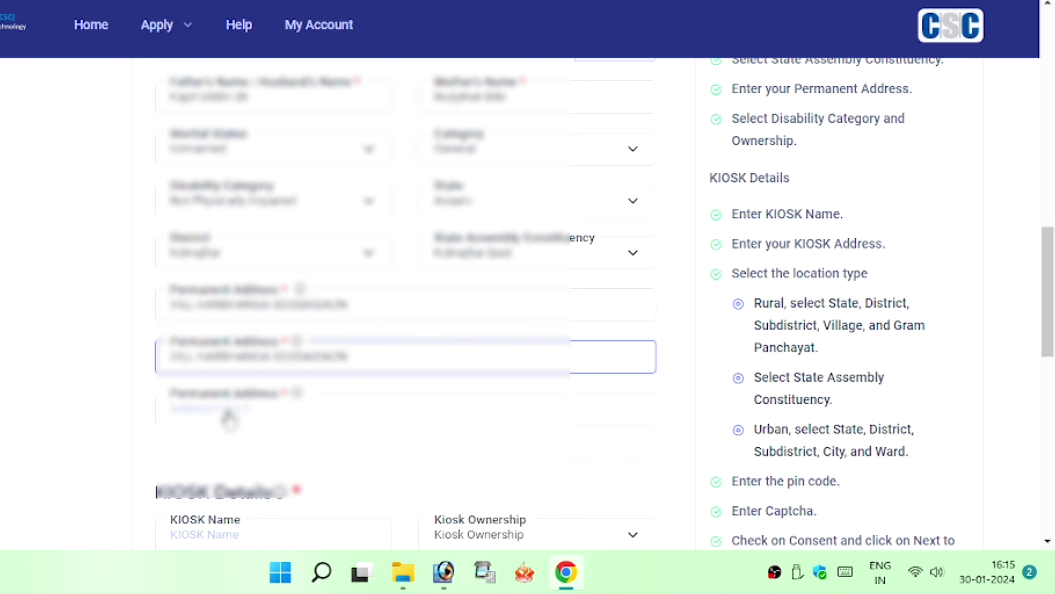
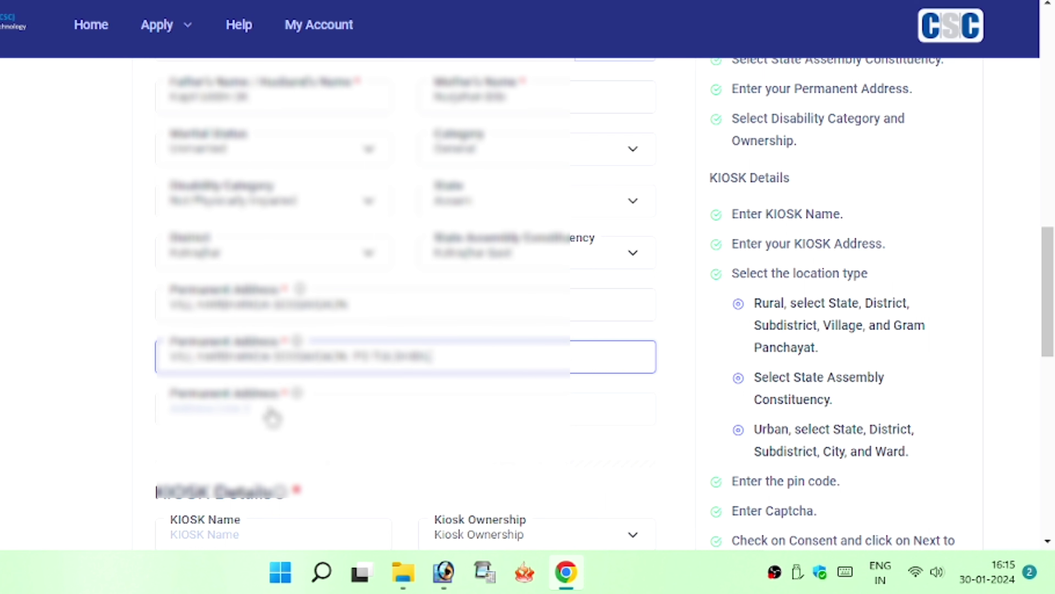
Enter the kiosk name under KIOSK Details and choose a Kiosk Ownership option
{"action": "left_click", "coordinate": [339, 408]}
{"action": "scroll", "coordinate": [338, 374], "scroll_direction": "down", "scroll_amount": 3}
{"action": "left_click", "coordinate": [249, 384]}
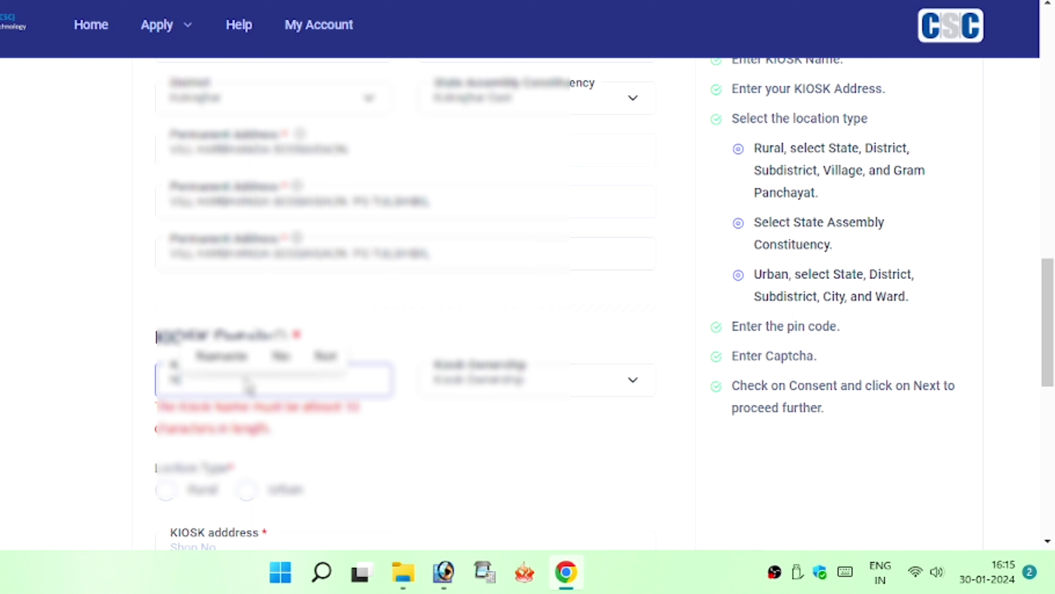
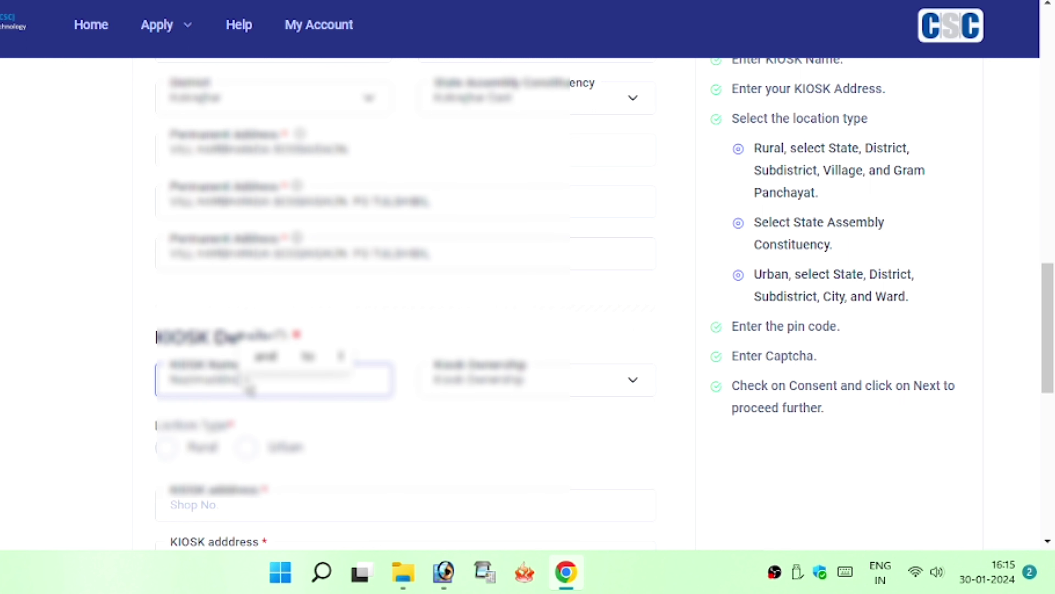
{"action": "type", "text": " CSC"}
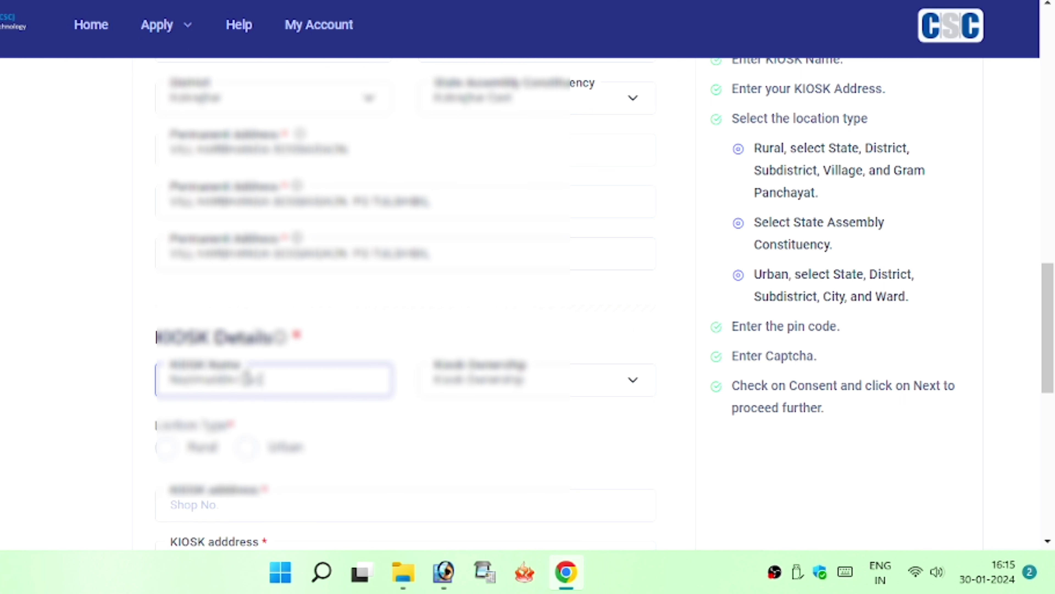
{"action": "type", "text": "ntral"}
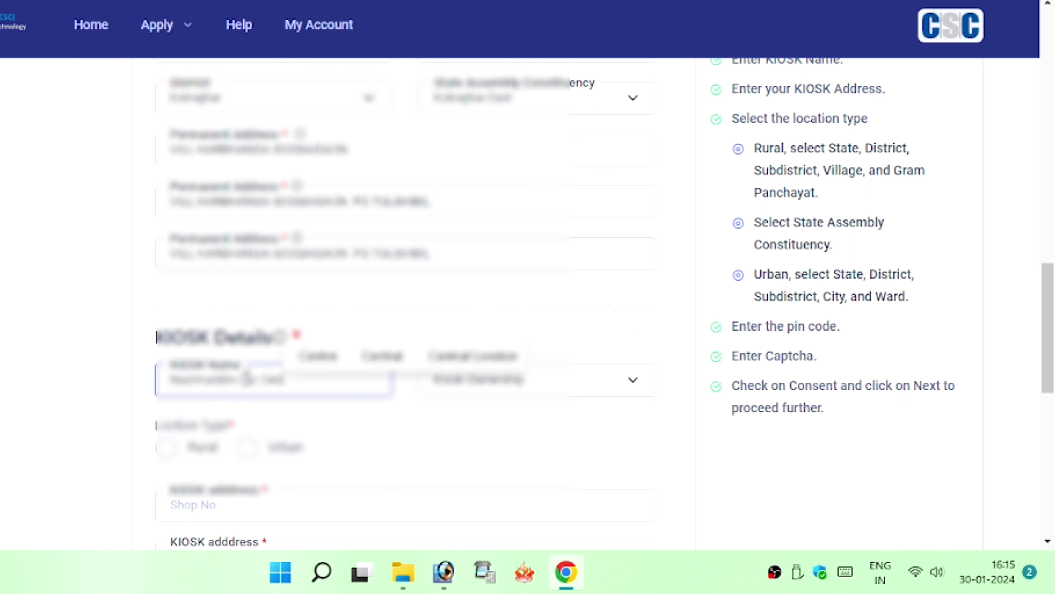
{"action": "left_click", "coordinate": [528, 393]}
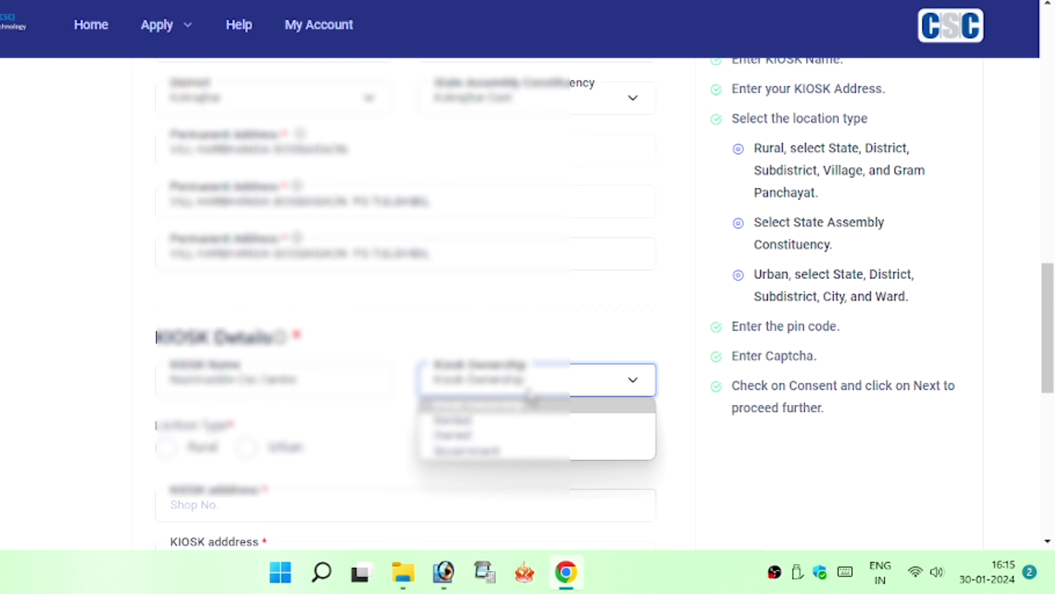
{"action": "left_click", "coordinate": [505, 406]}
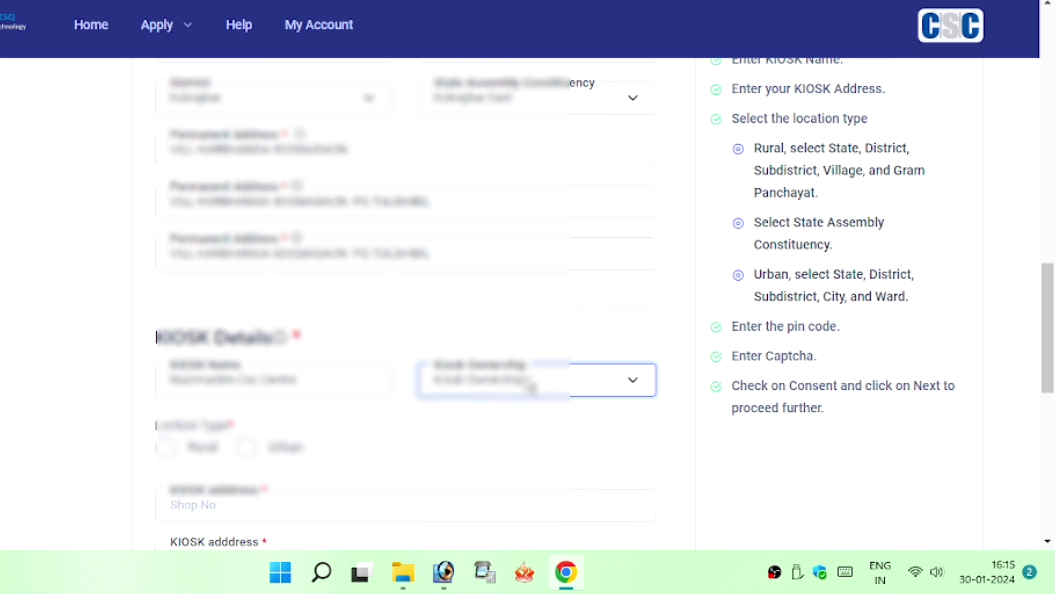
Set the kiosk location to Rural with state Assam and district Kokrajhar
{"action": "left_click", "coordinate": [166, 448]}
{"action": "scroll", "coordinate": [343, 454], "scroll_direction": "down", "scroll_amount": 2}
{"action": "scroll", "coordinate": [343, 453], "scroll_direction": "down", "scroll_amount": 2}
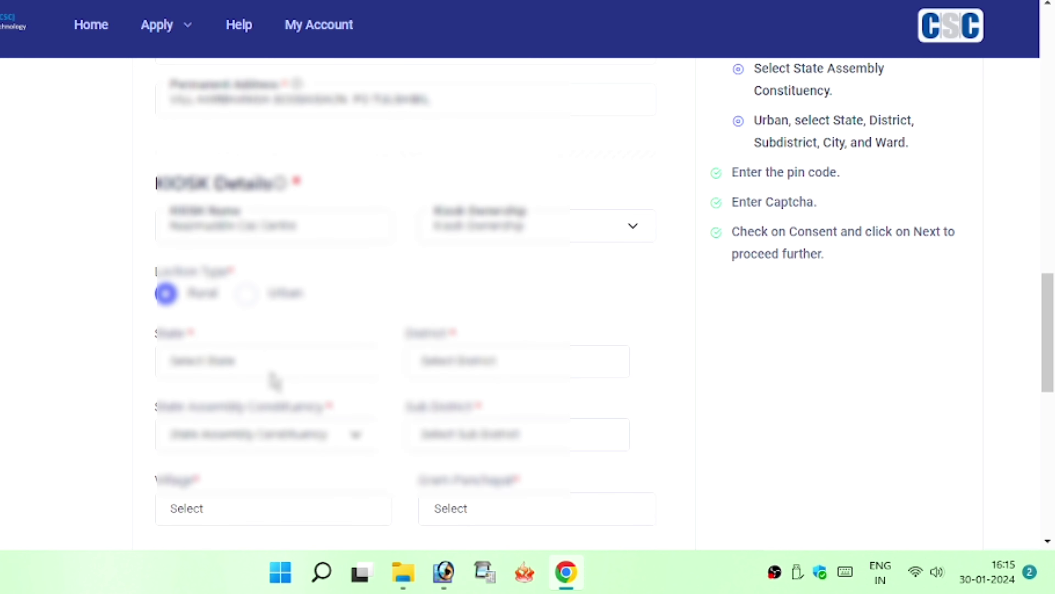
{"action": "left_click", "coordinate": [271, 377]}
{"action": "key", "text": "Down"}
{"action": "key", "text": "Down"}
{"action": "key", "text": "Down"}
{"action": "key", "text": "Down"}
{"action": "key", "text": "Return"}
{"action": "left_click", "coordinate": [503, 362]}
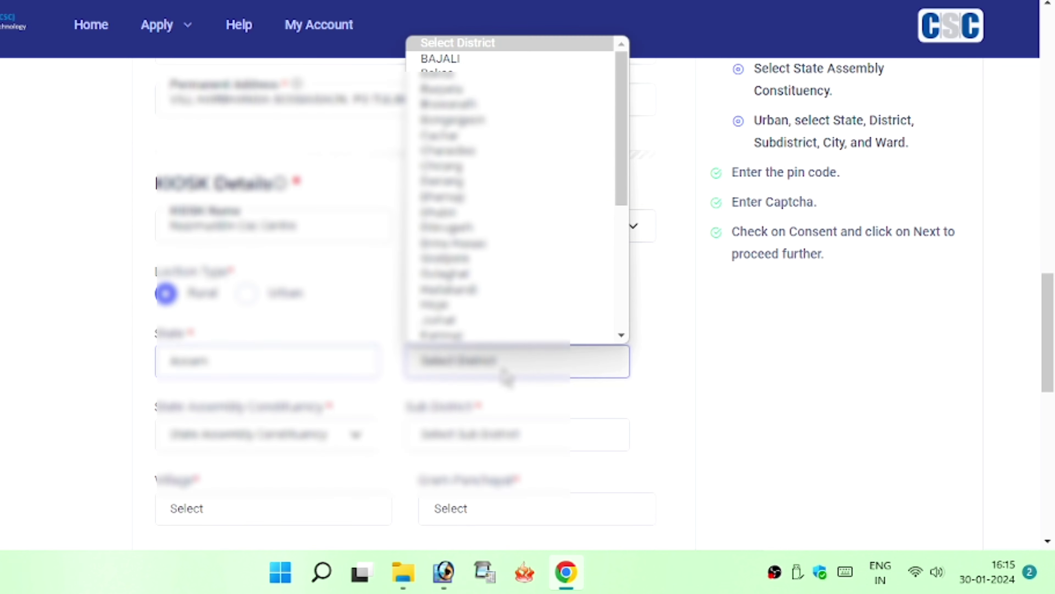
{"action": "type", "text": "ko"}
{"action": "key", "text": "Return"}
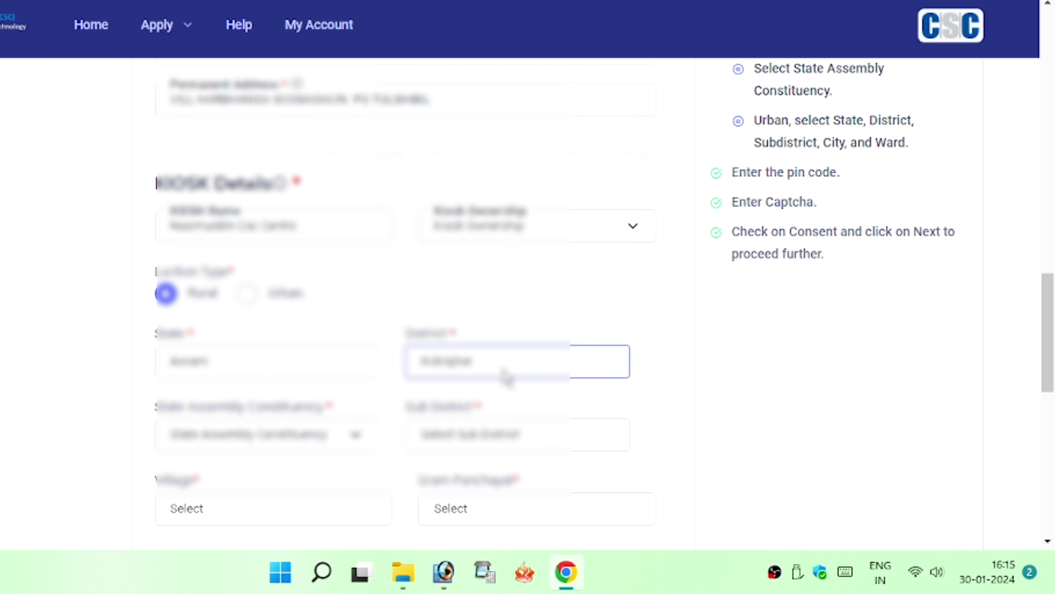
Choose Gossaigaon as the kiosk's assembly constituency and select its sub-district
{"action": "left_click", "coordinate": [320, 436]}
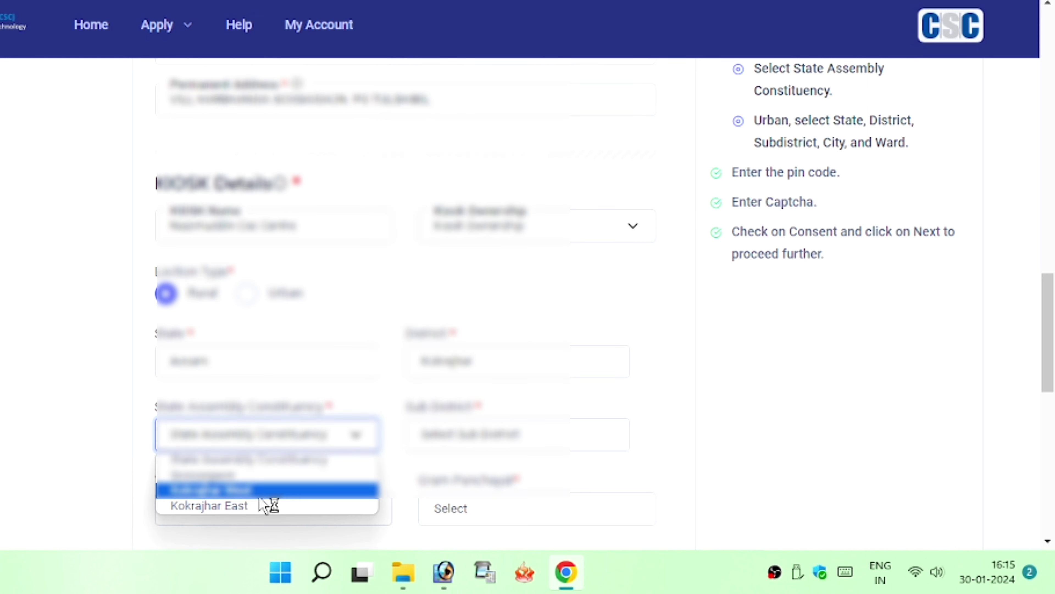
{"action": "left_click", "coordinate": [260, 506]}
{"action": "left_click", "coordinate": [324, 437]}
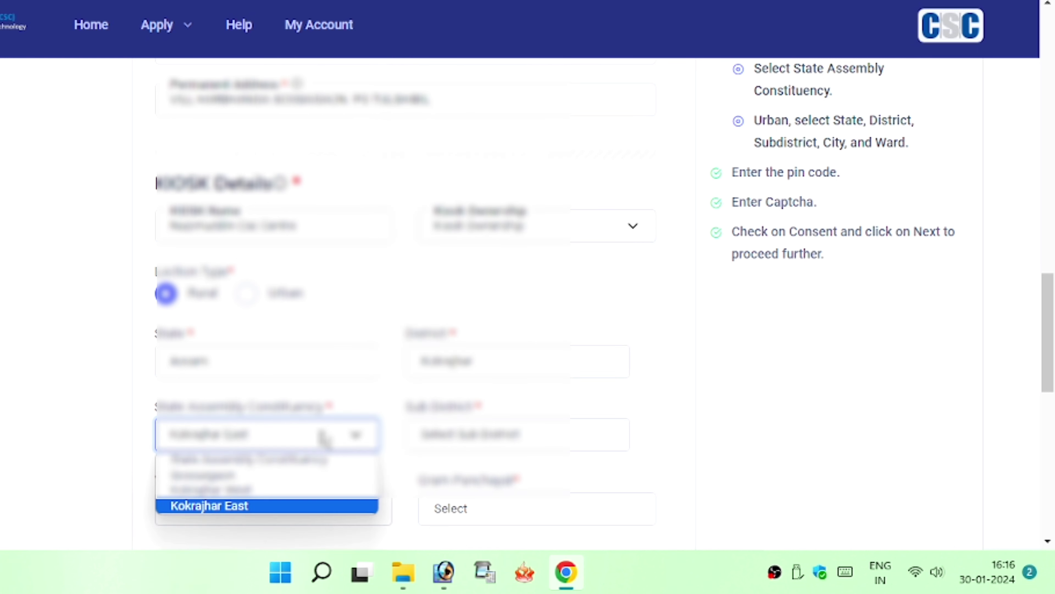
{"action": "left_click", "coordinate": [313, 475]}
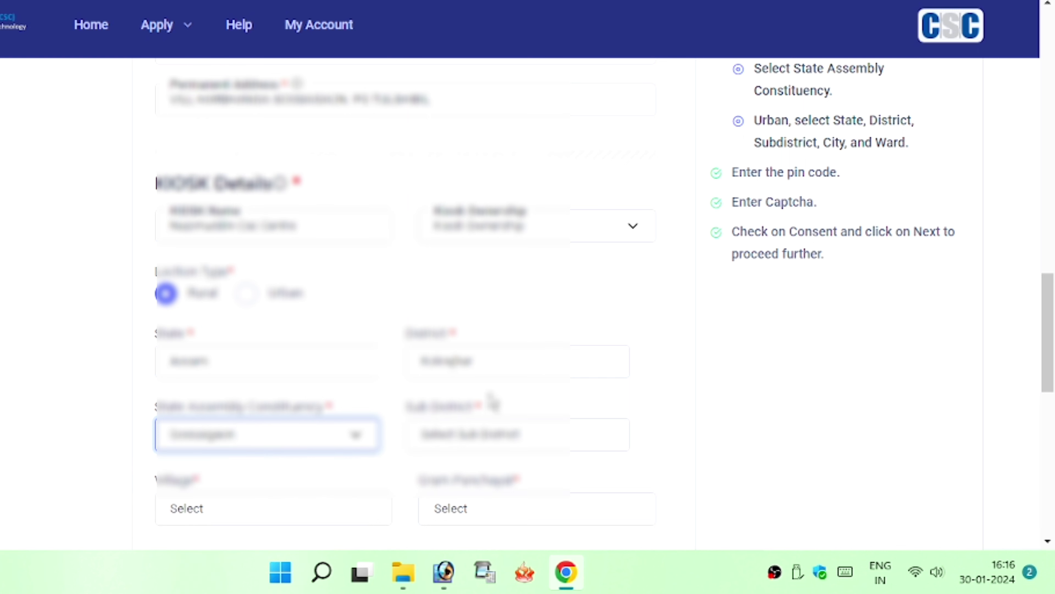
{"action": "scroll", "coordinate": [492, 401], "scroll_direction": "down", "scroll_amount": 4}
{"action": "left_click", "coordinate": [473, 287]}
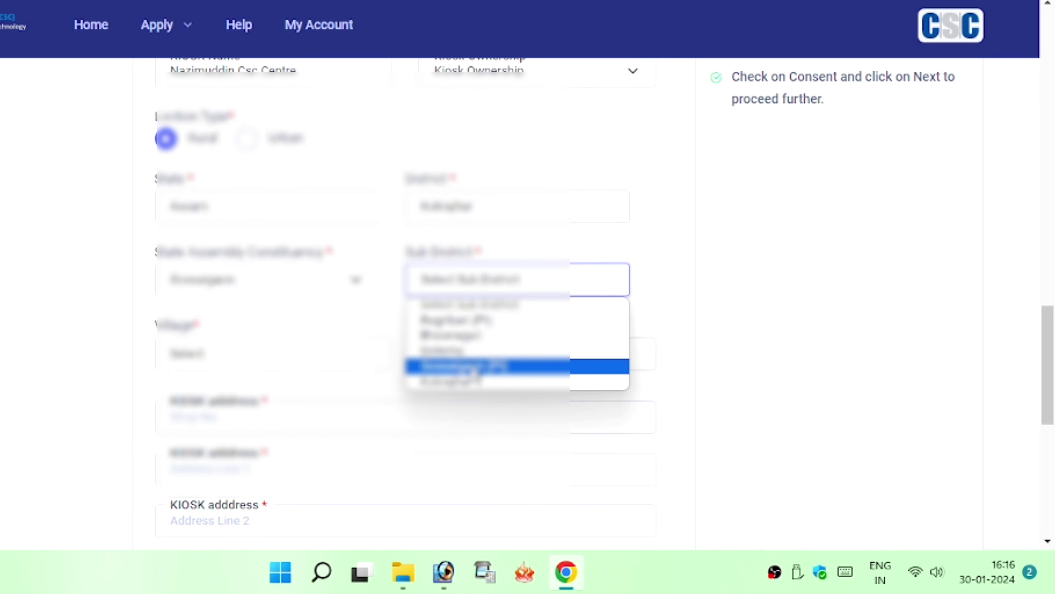
{"action": "left_click", "coordinate": [474, 367]}
Pick the kiosk village starting with H and remove the leading VILL from the second address line
{"action": "left_click", "coordinate": [311, 365]}
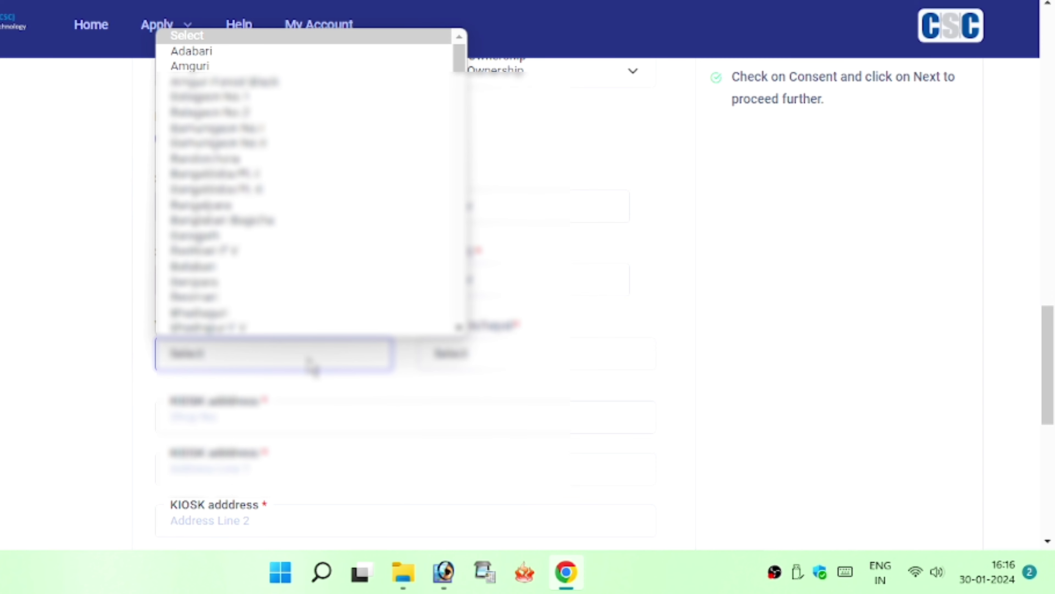
{"action": "key", "text": "h"}
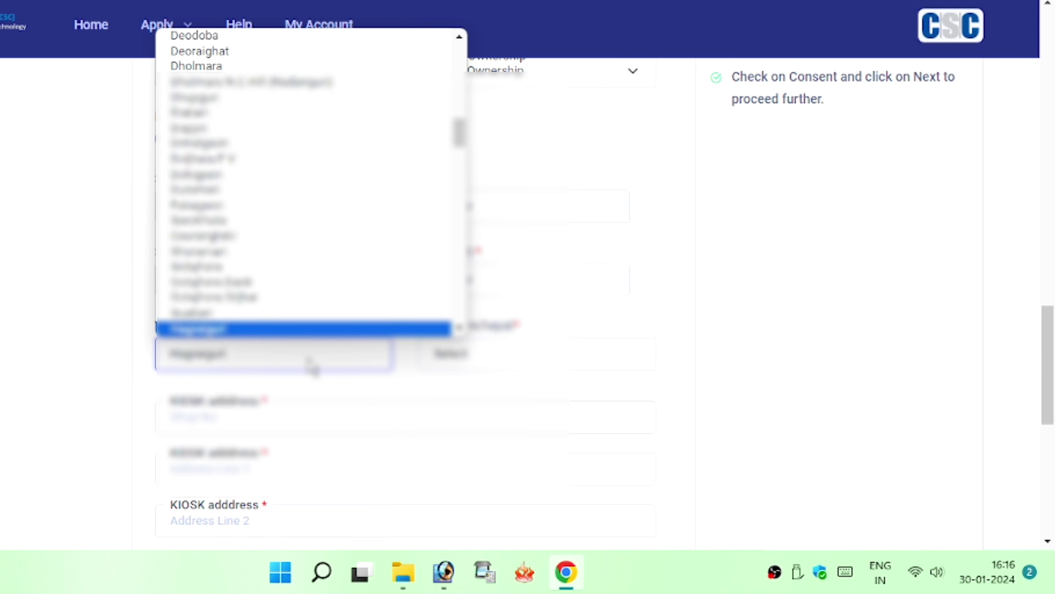
{"action": "key", "text": "h"}
{"action": "key", "text": "h"}
{"action": "key", "text": "h"}
{"action": "key", "text": "h"}
{"action": "key", "text": "h"}
{"action": "key", "text": "h"}
{"action": "key", "text": "h"}
{"action": "key", "text": "h"}
{"action": "key", "text": "h"}
{"action": "key", "text": "h"}
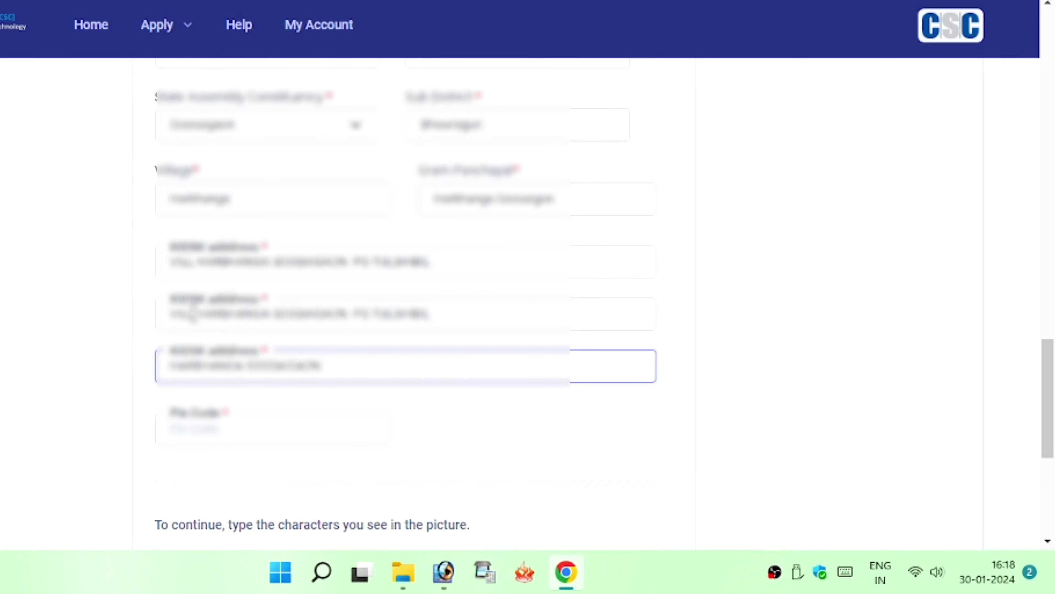
{"action": "left_click_drag", "start_coordinate": [193, 311], "coordinate": [113, 321]}
{"action": "key", "text": "BackSpace"}
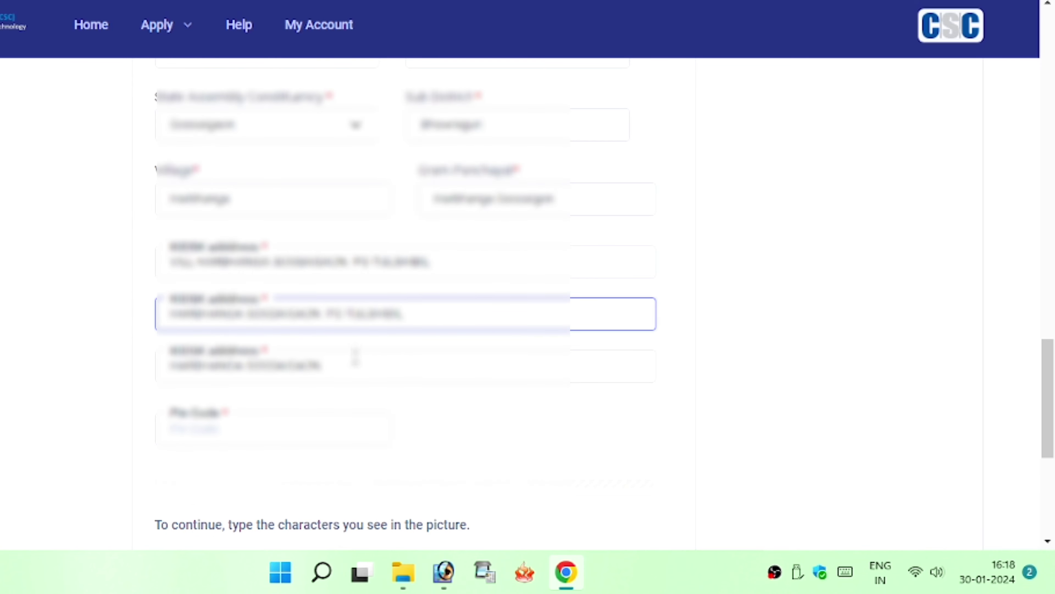
{"action": "scroll", "coordinate": [355, 357], "scroll_direction": "down", "scroll_amount": 3}
Enter the kiosk pin code and the captcha
{"action": "left_click", "coordinate": [248, 279]}
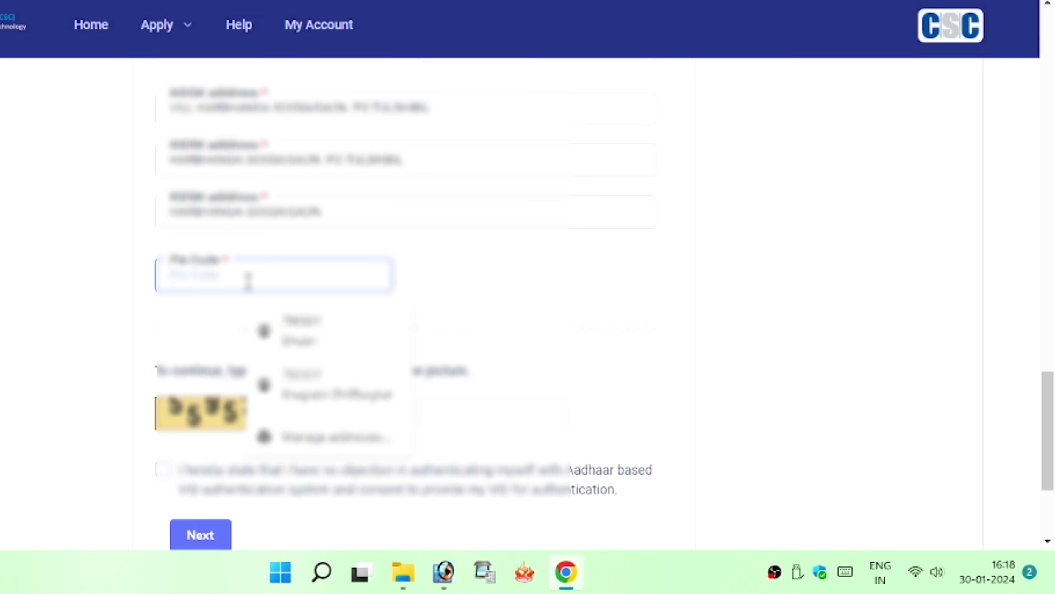
{"action": "type", "text": "7822"}
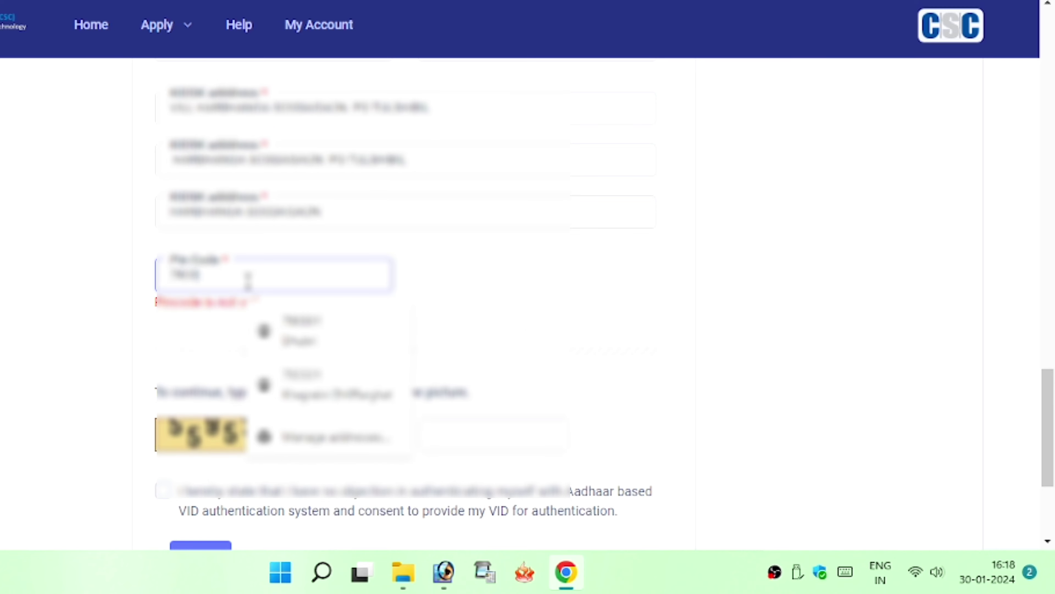
{"action": "type", "text": "15"}
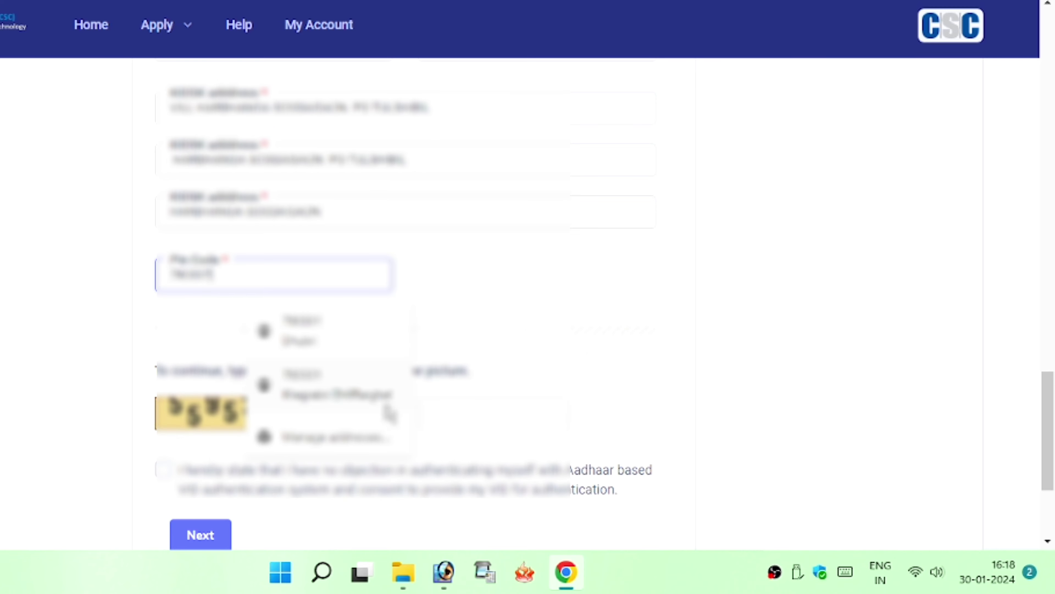
{"action": "left_click", "coordinate": [493, 424]}
{"action": "type", "text": "35"}
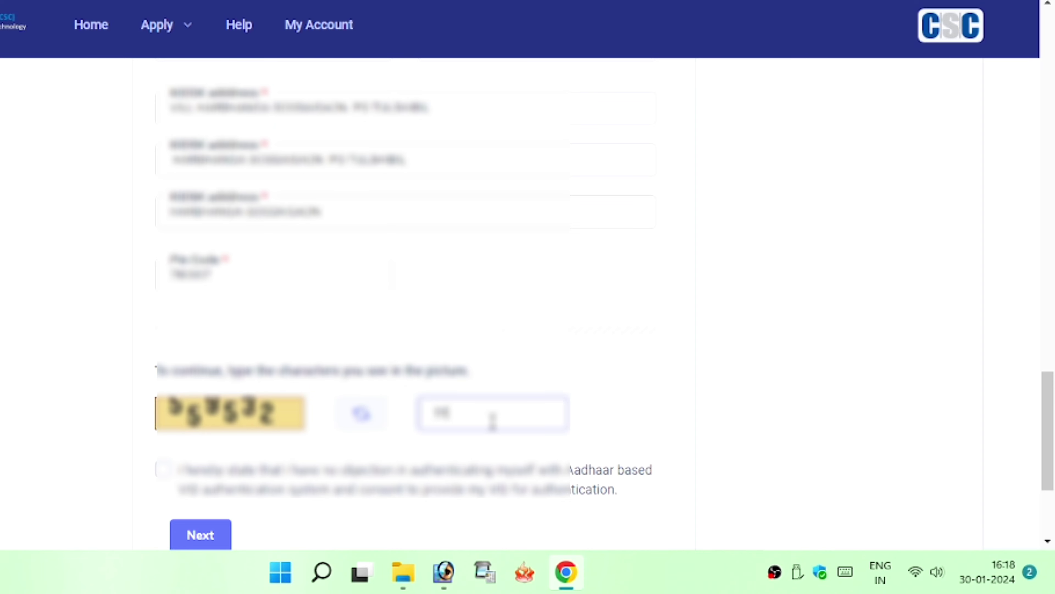
{"action": "type", "text": "Y532"}
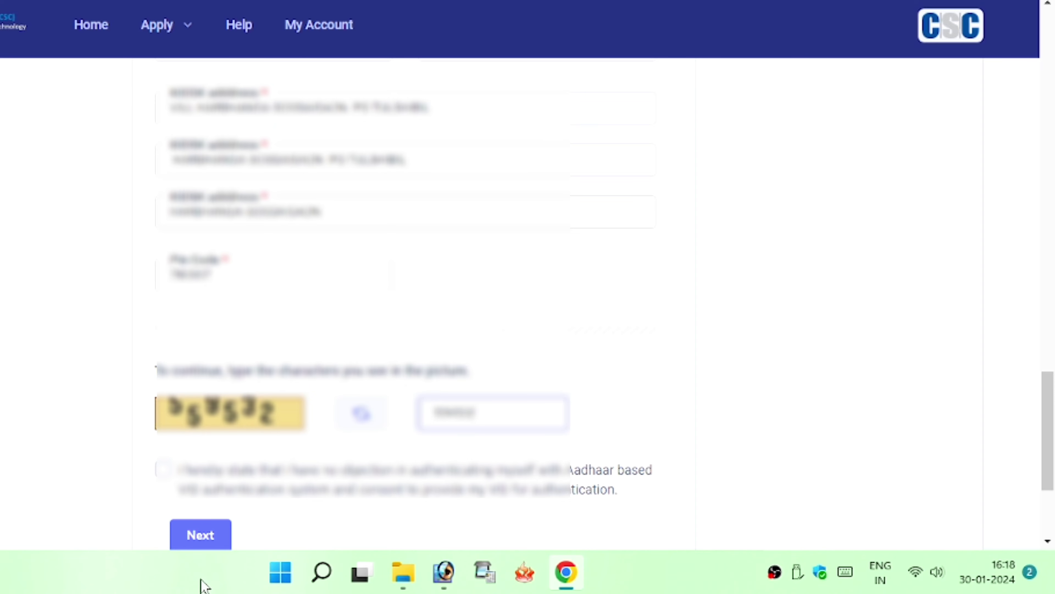
Give Aadhaar-based VID authentication consent and continue to the Email and PAN Details step
{"action": "left_click", "coordinate": [163, 468]}
{"action": "scroll", "coordinate": [199, 437], "scroll_direction": "down", "scroll_amount": 3}
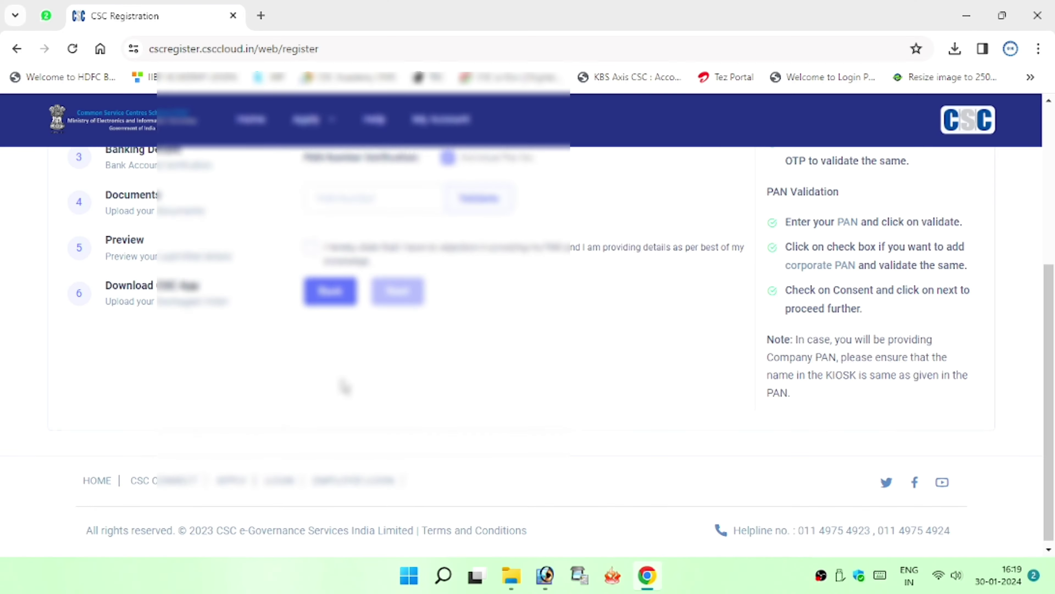
{"action": "scroll", "coordinate": [345, 386], "scroll_direction": "up", "scroll_amount": 5}
{"action": "left_click", "coordinate": [365, 286]}
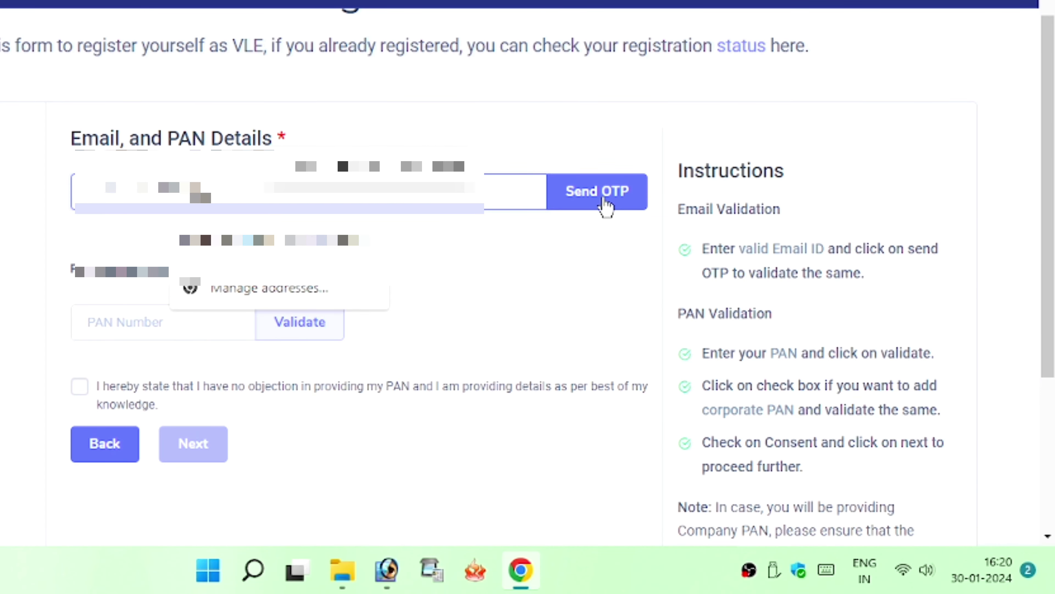
Verify the email with its OTP, then enter and validate the PAN
{"action": "left_click", "coordinate": [606, 207]}
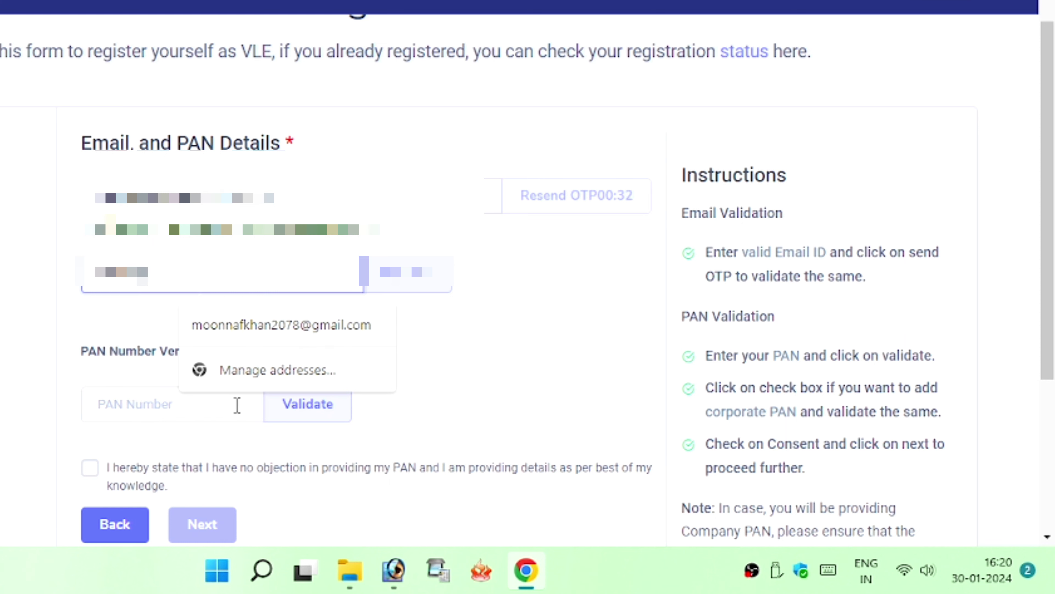
{"action": "left_click", "coordinate": [415, 285]}
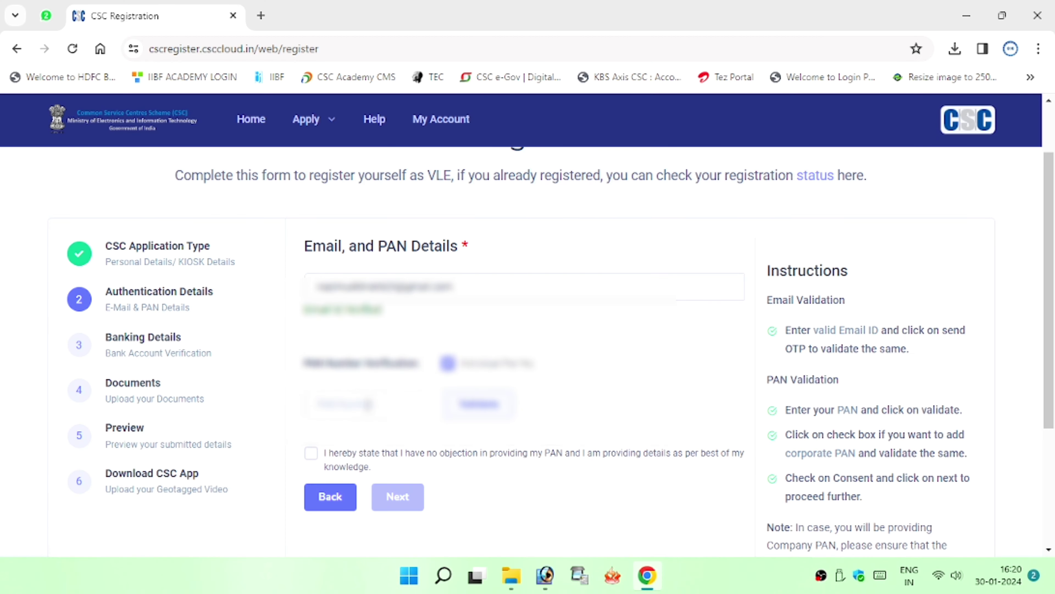
{"action": "left_click", "coordinate": [164, 347]}
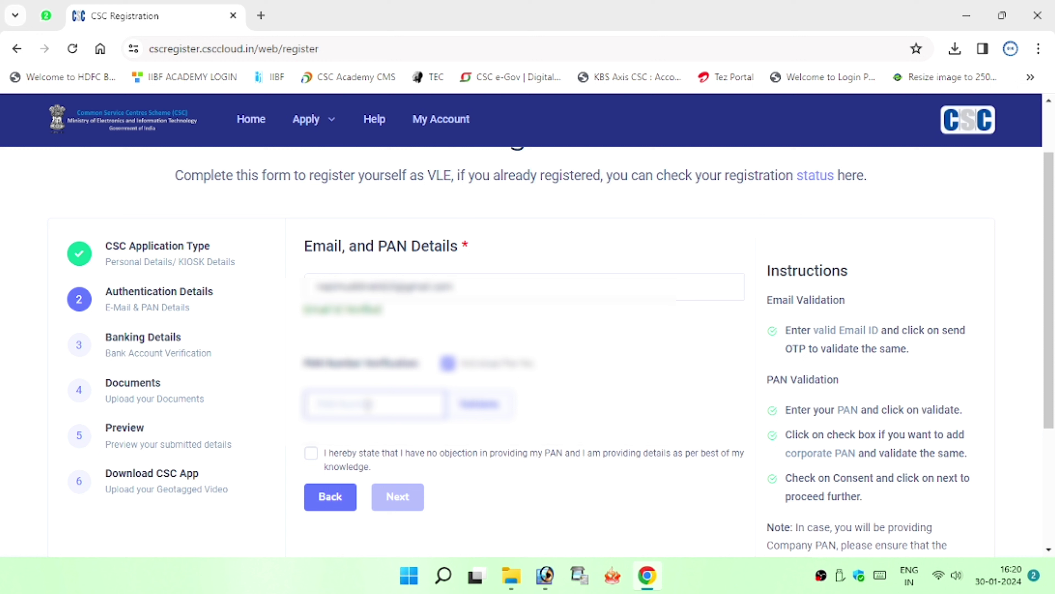
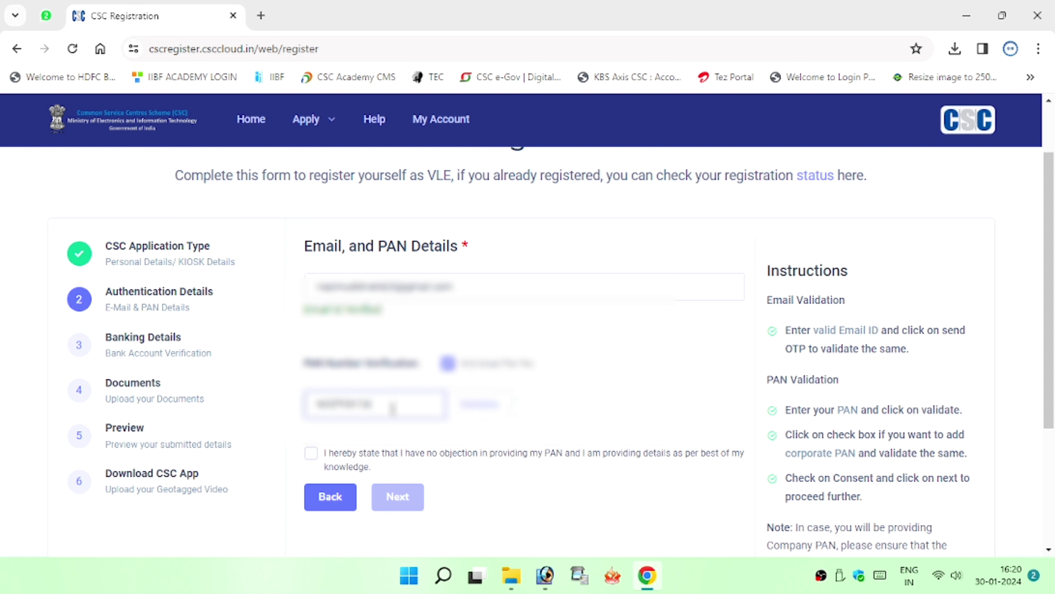
{"action": "left_click", "coordinate": [448, 411]}
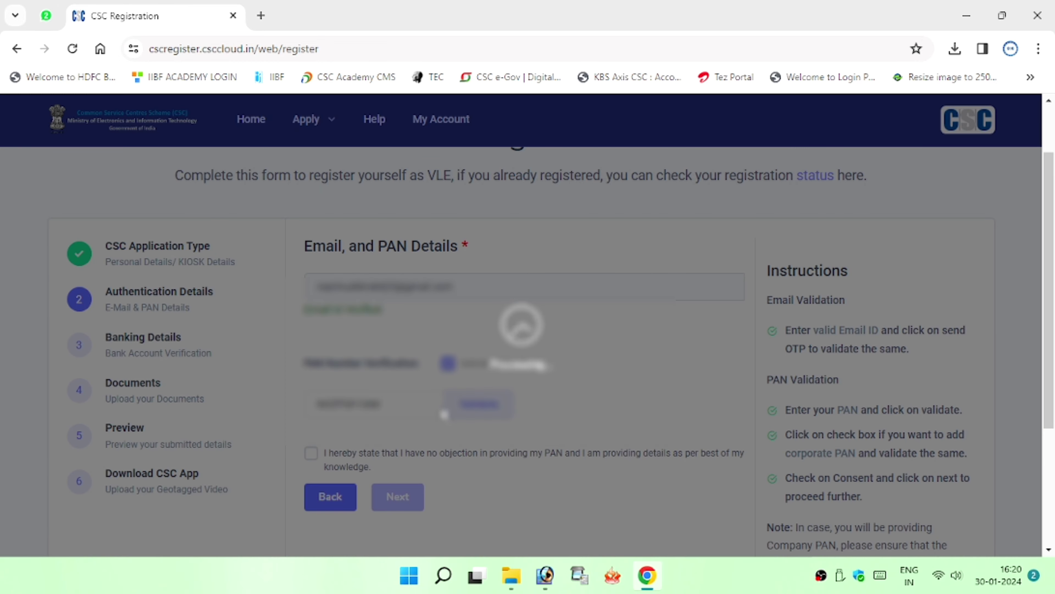
Agree to the PAN consent statement and continue to Banking Details
{"action": "scroll", "coordinate": [371, 482], "scroll_direction": "down", "scroll_amount": 3}
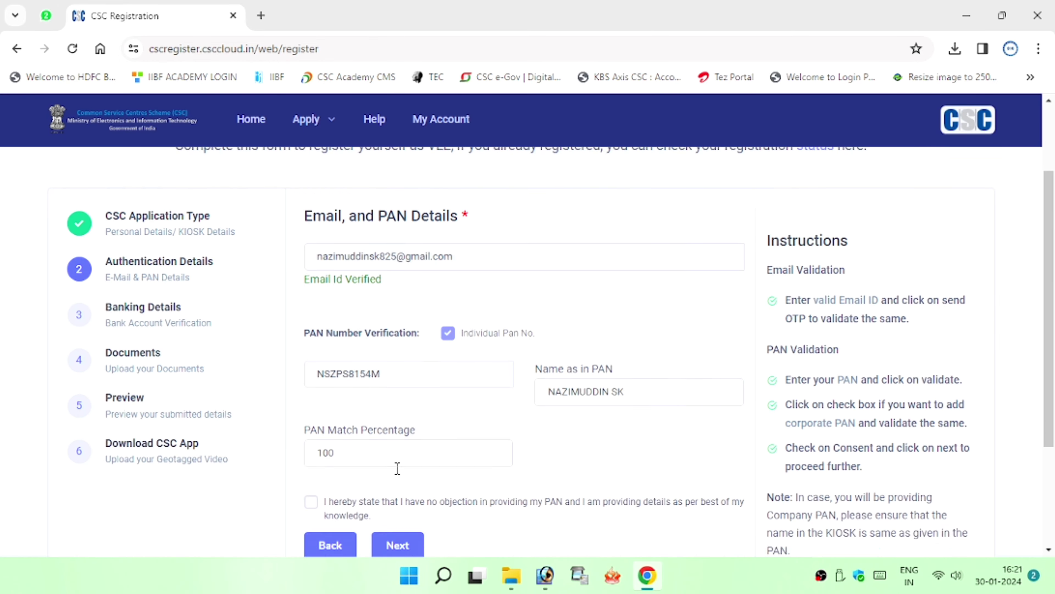
{"action": "left_click", "coordinate": [310, 403]}
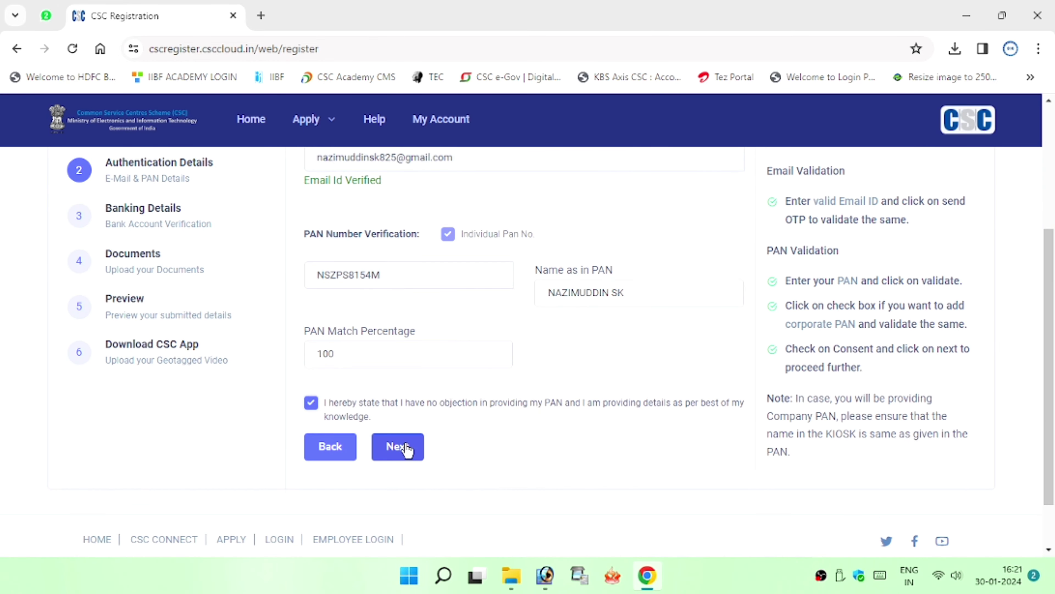
{"action": "left_click", "coordinate": [414, 448]}
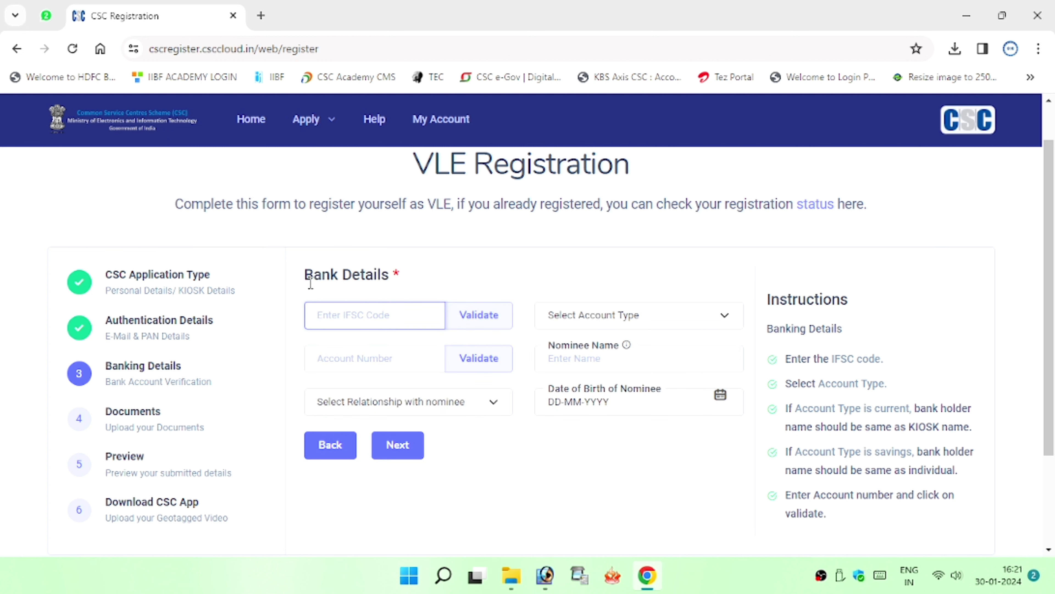
Enter the IFSC code, set account type to Savings, and pick the nominee's relationship
{"action": "left_click_drag", "start_coordinate": [305, 275], "coordinate": [364, 276]}
{"action": "left_click", "coordinate": [324, 298]}
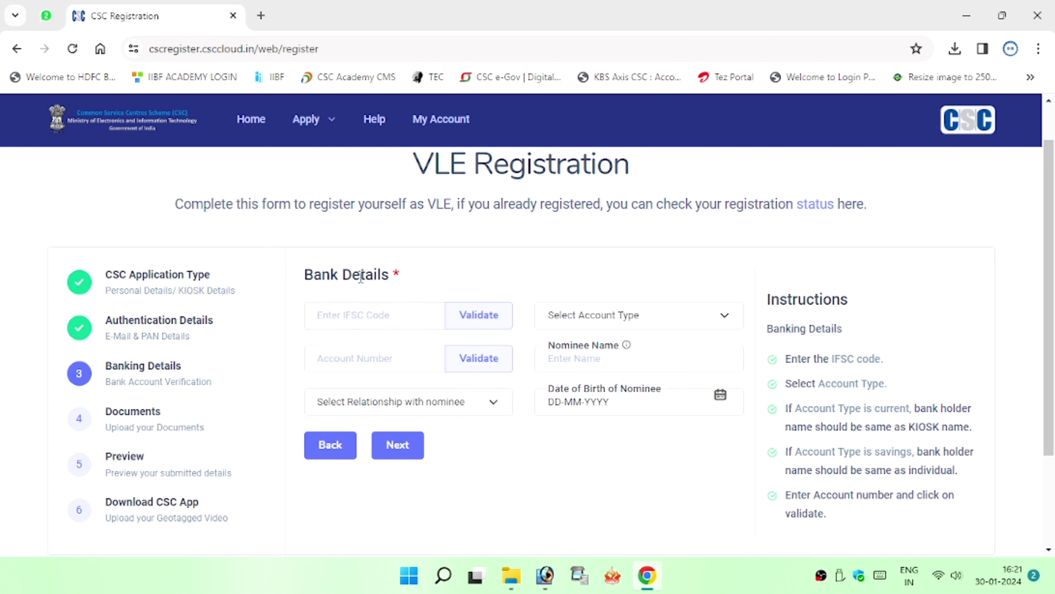
{"action": "left_click", "coordinate": [328, 315]}
{"action": "left_click", "coordinate": [567, 318]}
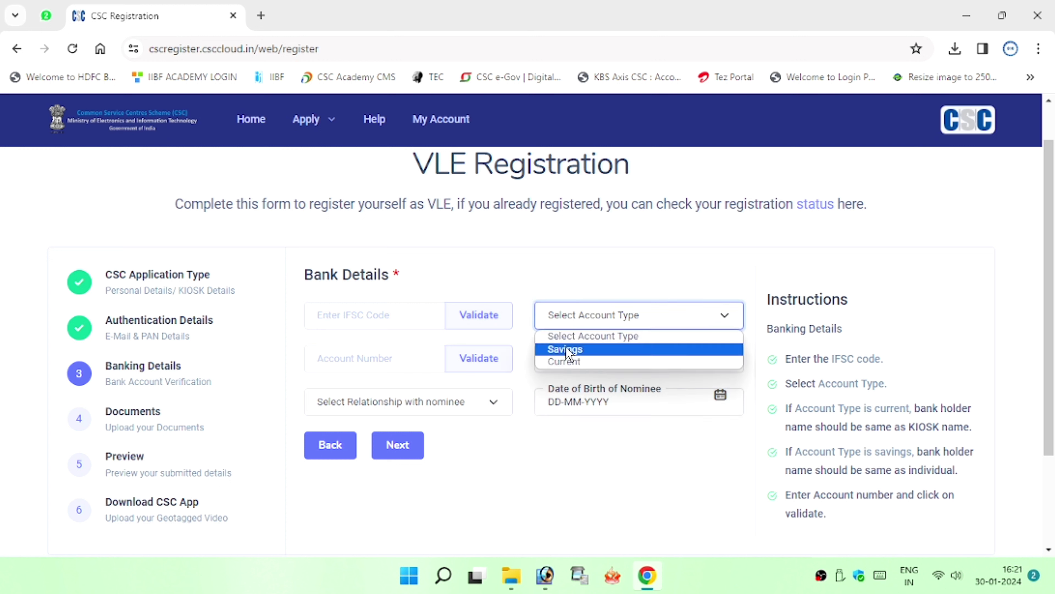
{"action": "left_click", "coordinate": [567, 351]}
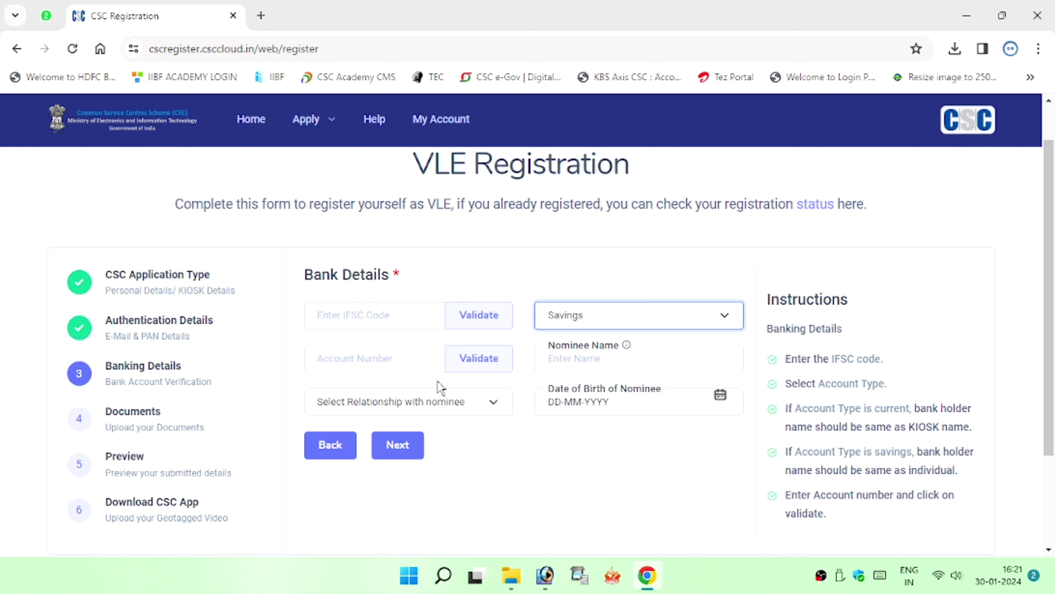
{"action": "left_click", "coordinate": [408, 401]}
{"action": "left_click", "coordinate": [400, 486]}
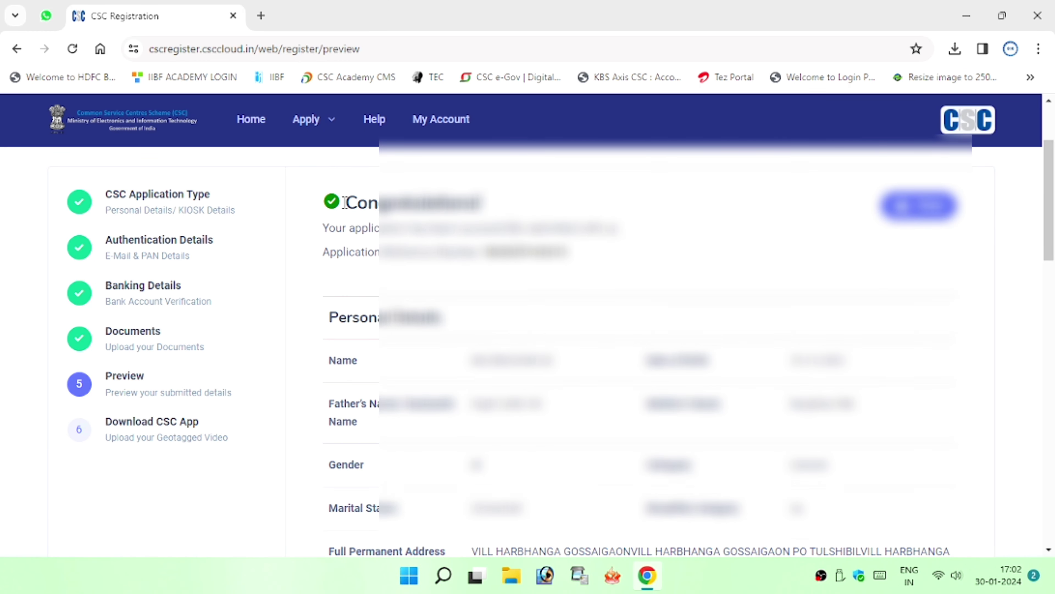
Review the Congratulations message and application reference number in the preview
{"action": "left_click_drag", "start_coordinate": [346, 203], "coordinate": [549, 275]}
{"action": "scroll", "coordinate": [519, 278], "scroll_direction": "down", "scroll_amount": 5}
{"action": "scroll", "coordinate": [473, 316], "scroll_direction": "up", "scroll_amount": 5}
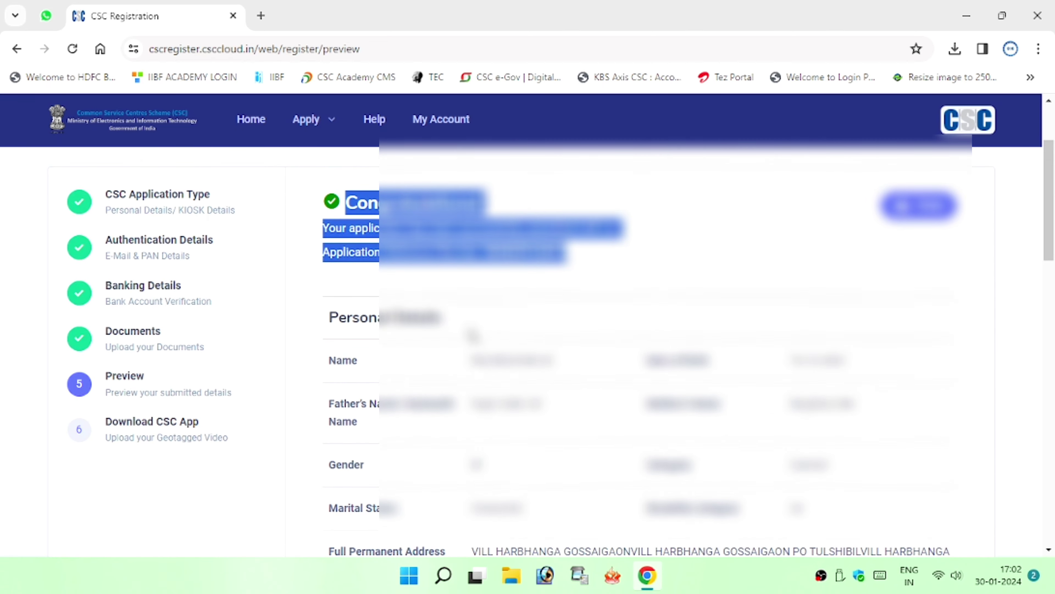
{"action": "left_click", "coordinate": [482, 274]}
{"action": "scroll", "coordinate": [498, 316], "scroll_direction": "down", "scroll_amount": 15}
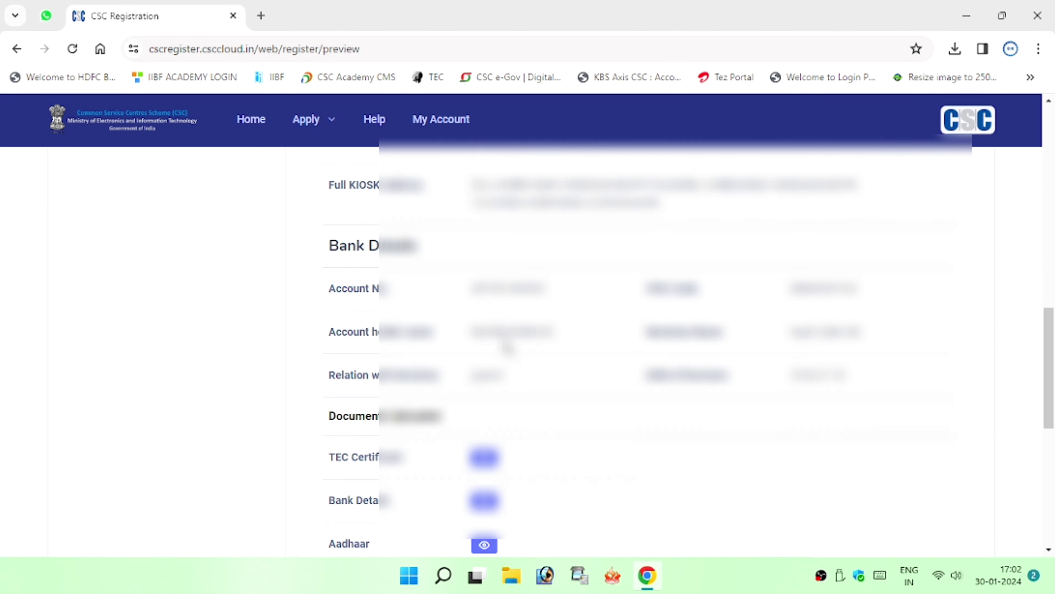
{"action": "scroll", "coordinate": [498, 358], "scroll_direction": "down", "scroll_amount": 5}
Move on to the app-download instructions and print the submitted application summary
{"action": "left_click", "coordinate": [349, 395]}
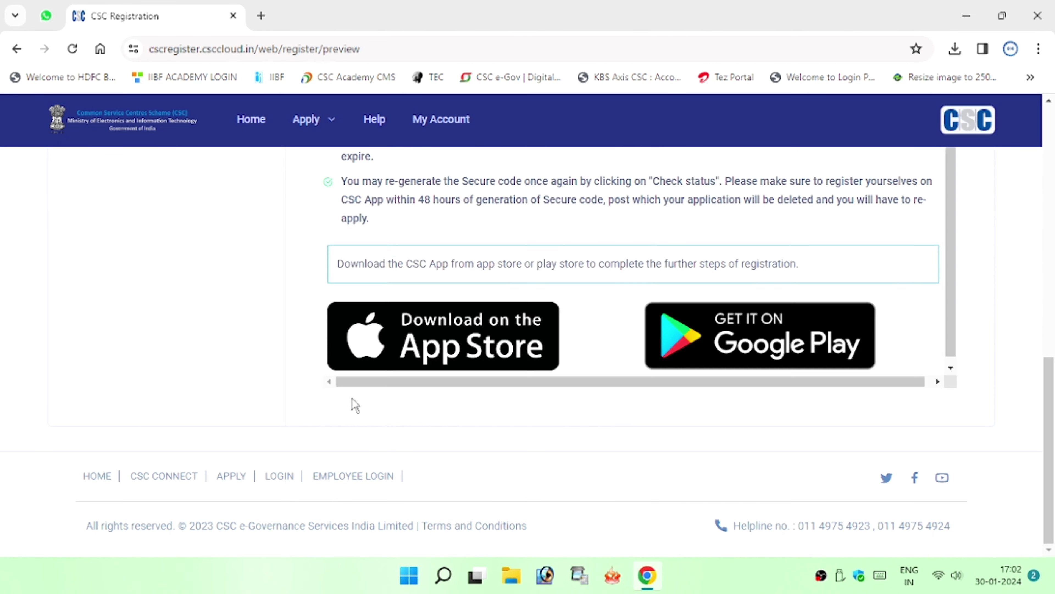
{"action": "scroll", "coordinate": [364, 406], "scroll_direction": "up", "scroll_amount": 20}
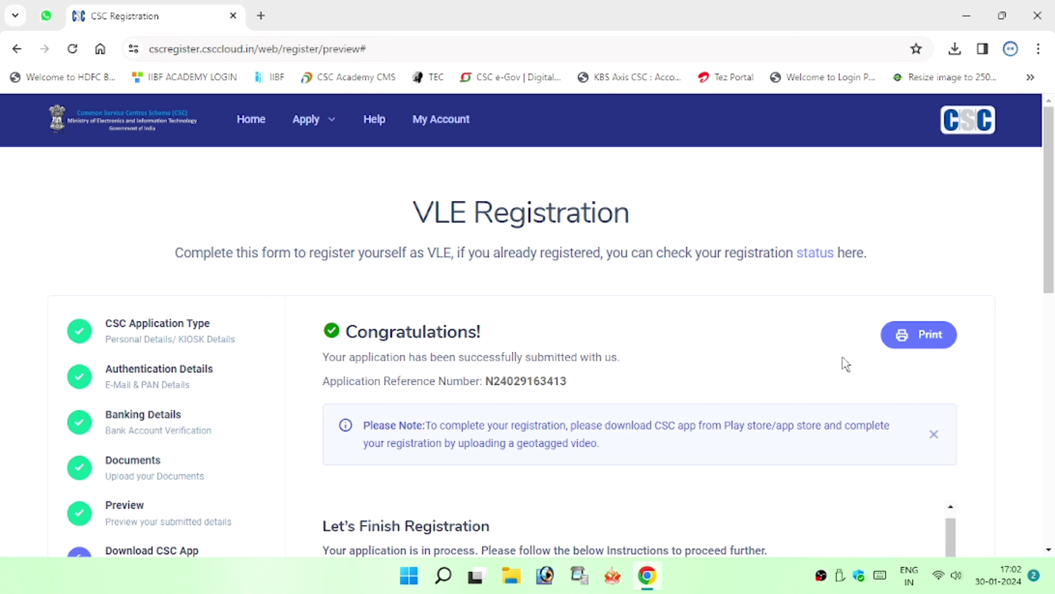
{"action": "left_click", "coordinate": [904, 334]}
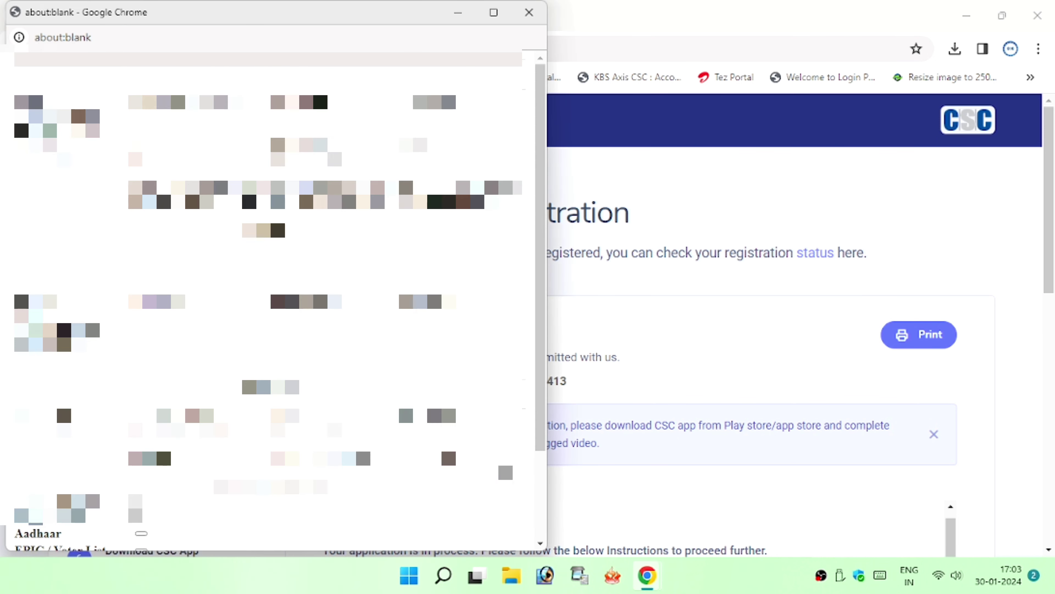
{"action": "left_click", "coordinate": [465, 17]}
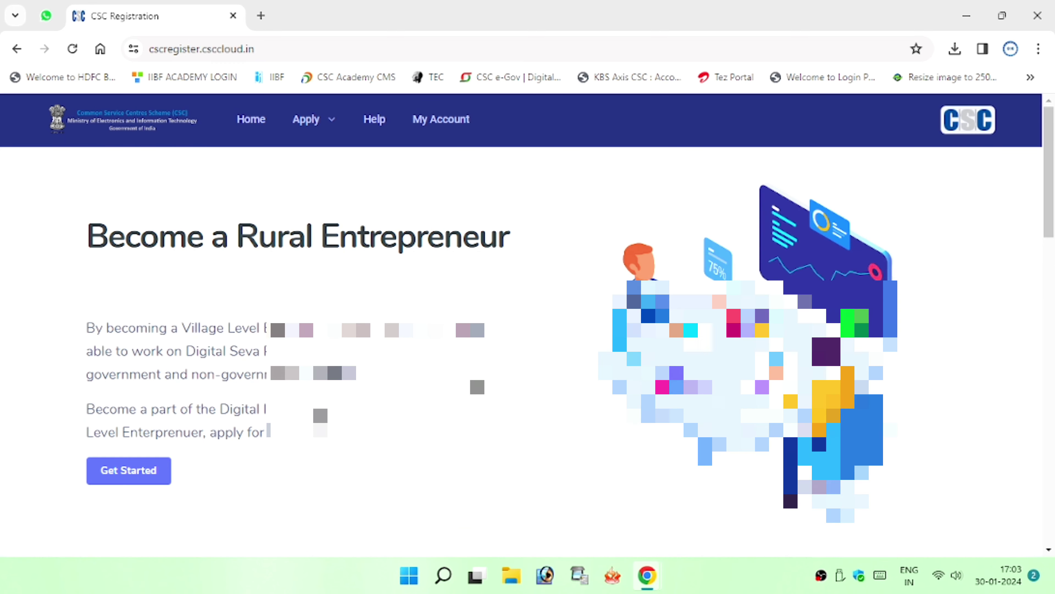
Open Apply > Check Status and leave the Application Reference Number field empty
{"action": "left_click", "coordinate": [155, 478]}
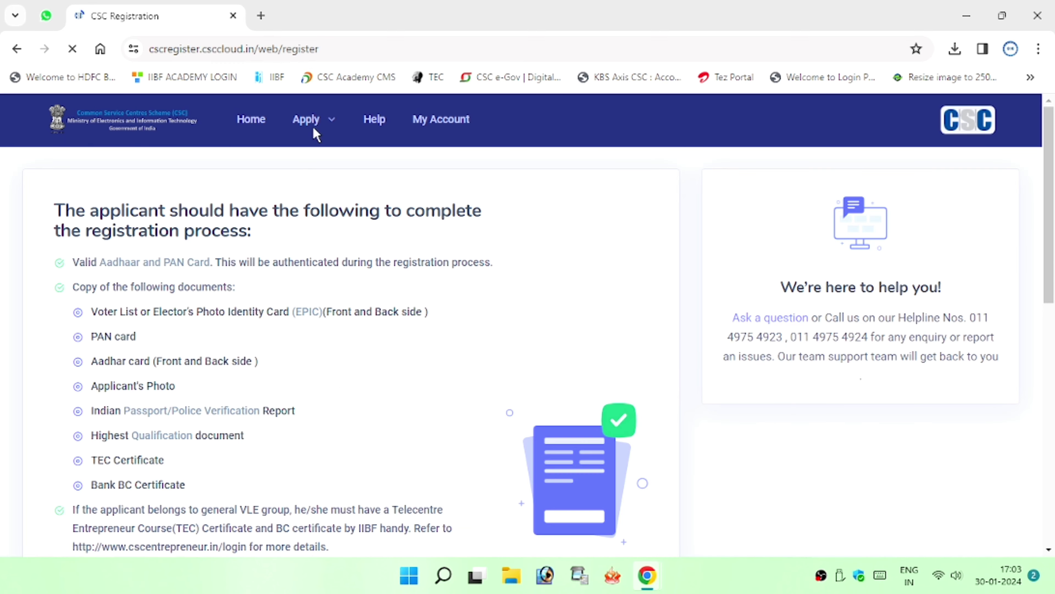
{"action": "mouse_move", "coordinate": [320, 129]}
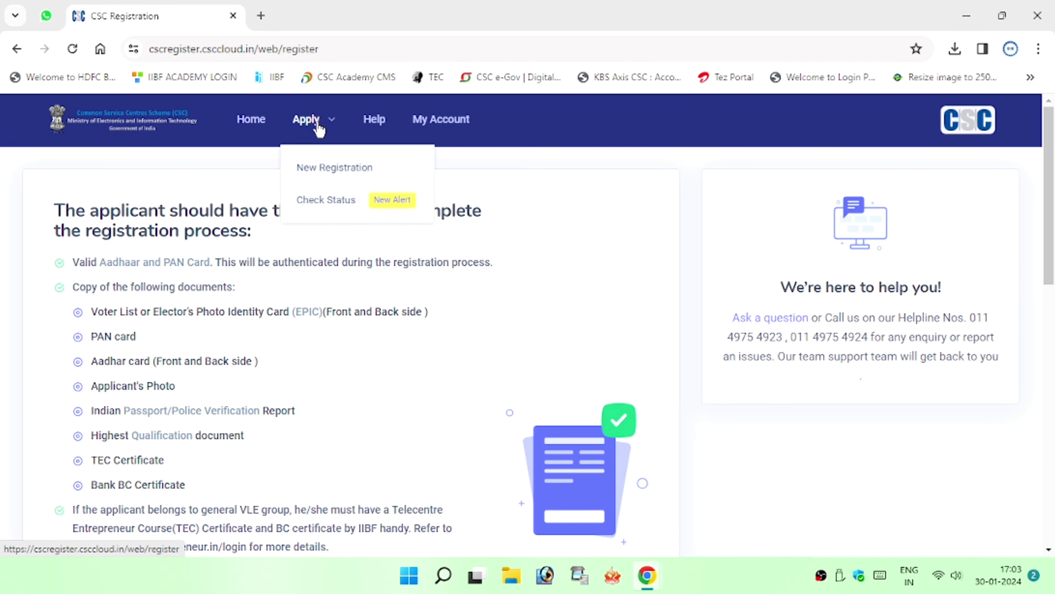
{"action": "left_click", "coordinate": [333, 205]}
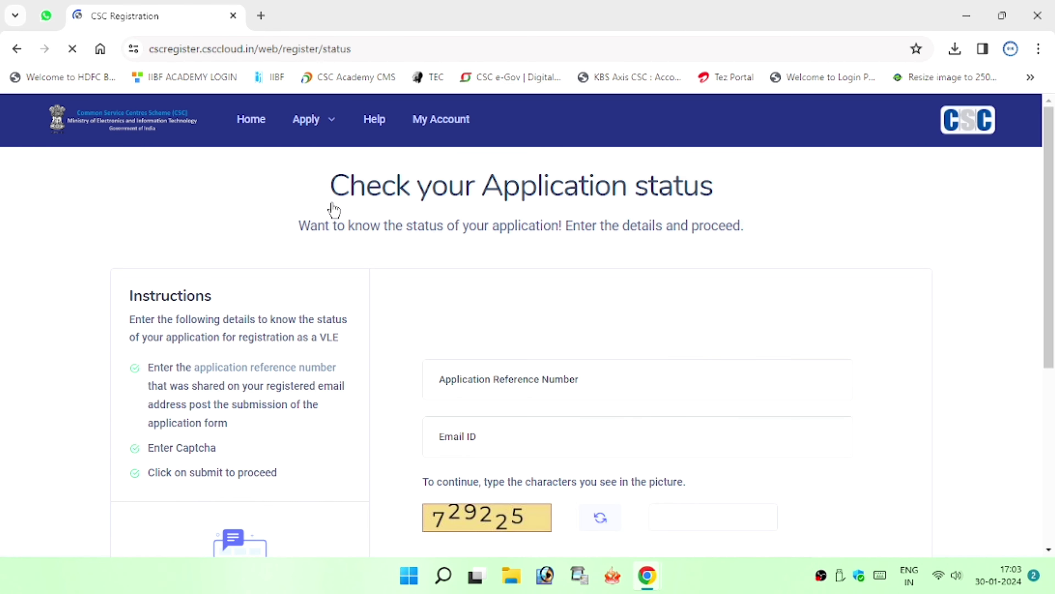
{"action": "left_click", "coordinate": [480, 388]}
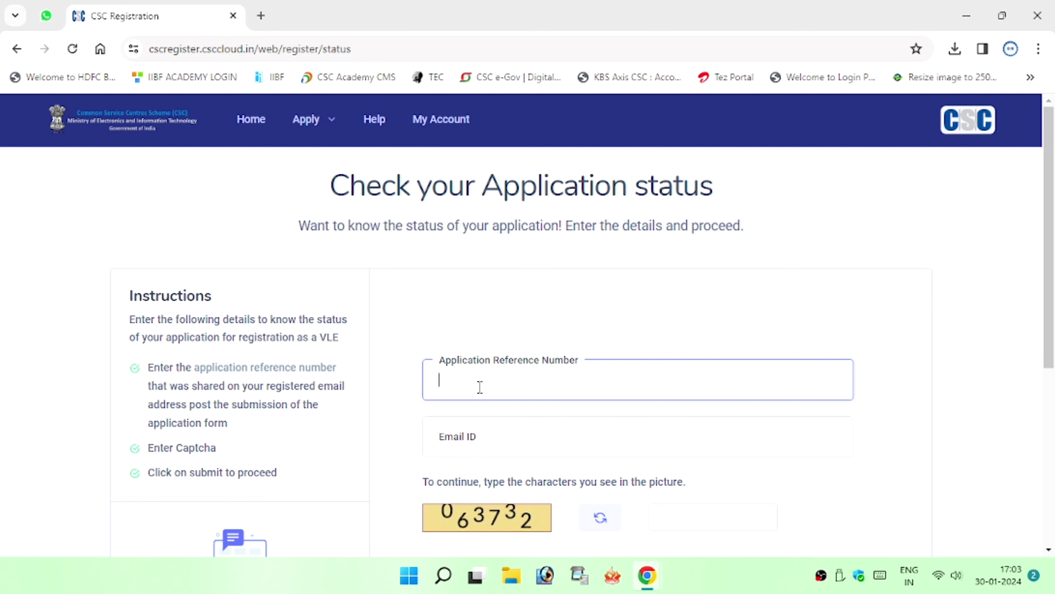
{"action": "type", "text": "Congratulations!"}
{"action": "key", "text": "ctrl+a"}
{"action": "key", "text": "BackSpace"}
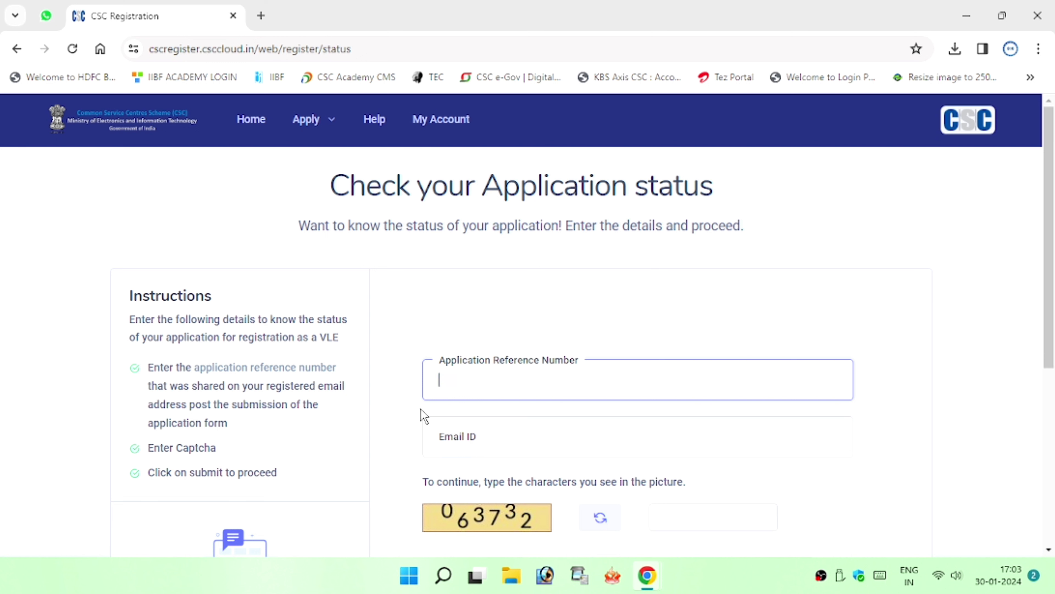